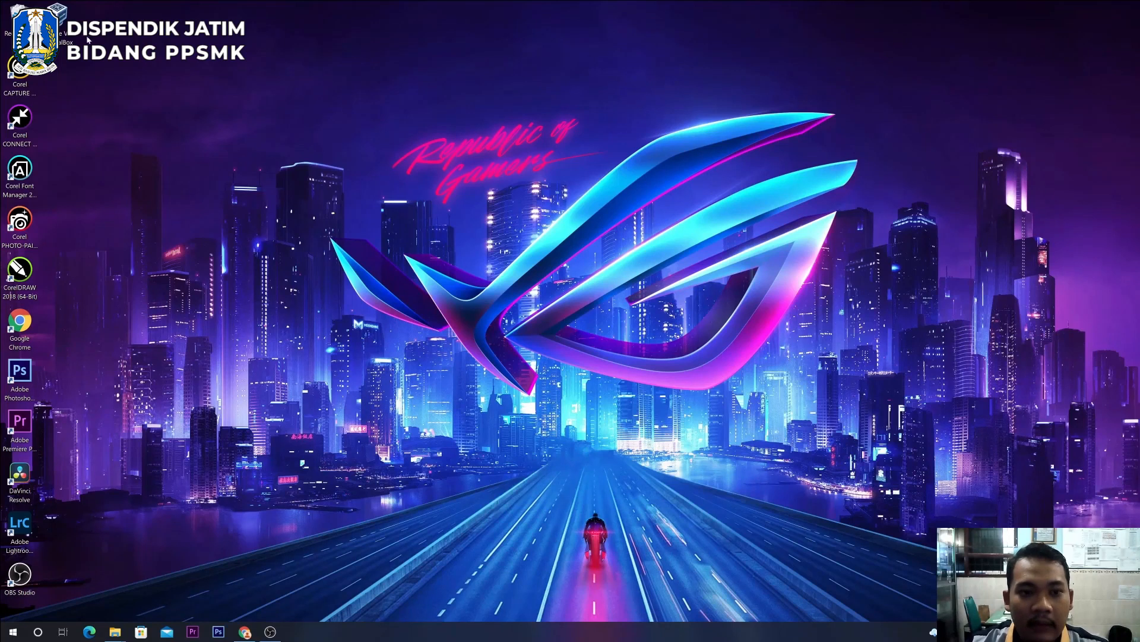
Check the Debian disc images in the ISO Debian folder on drive D, and minimize the file window.
{"action": "mouse_move", "coordinate": [121, 636]}
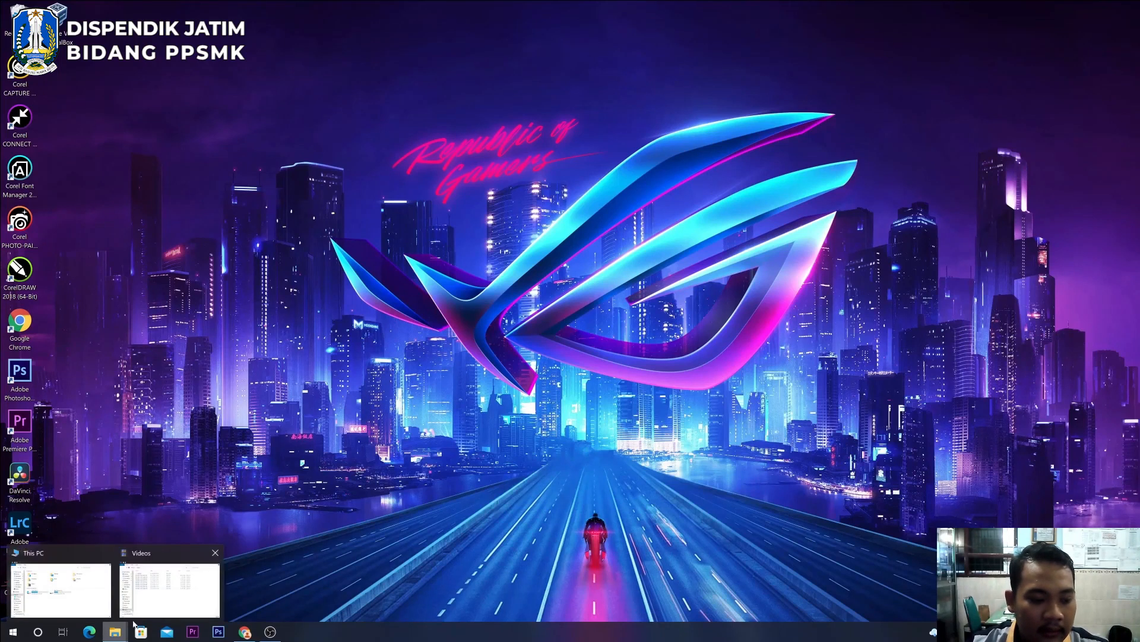
{"action": "left_click", "coordinate": [105, 593]}
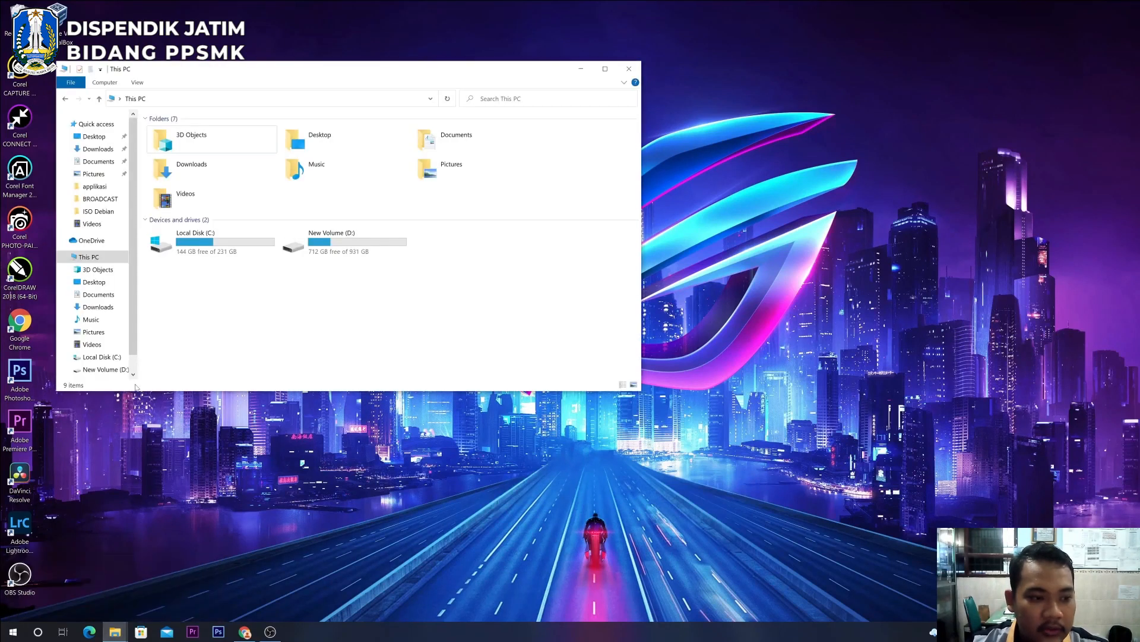
{"action": "left_click", "coordinate": [101, 369]}
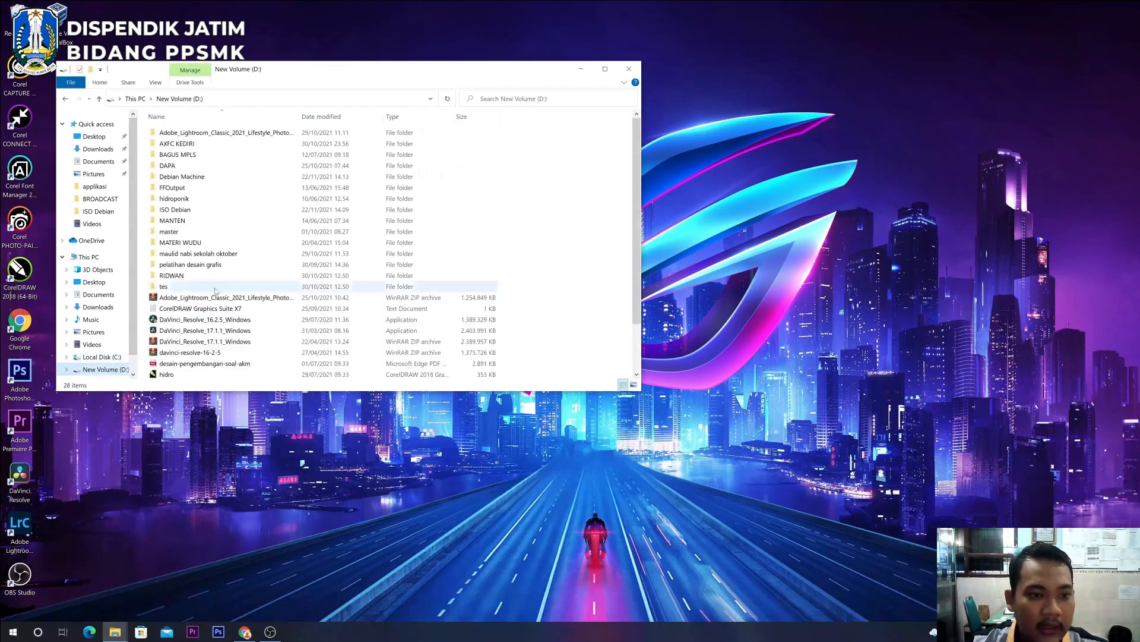
{"action": "double_click", "coordinate": [231, 212]}
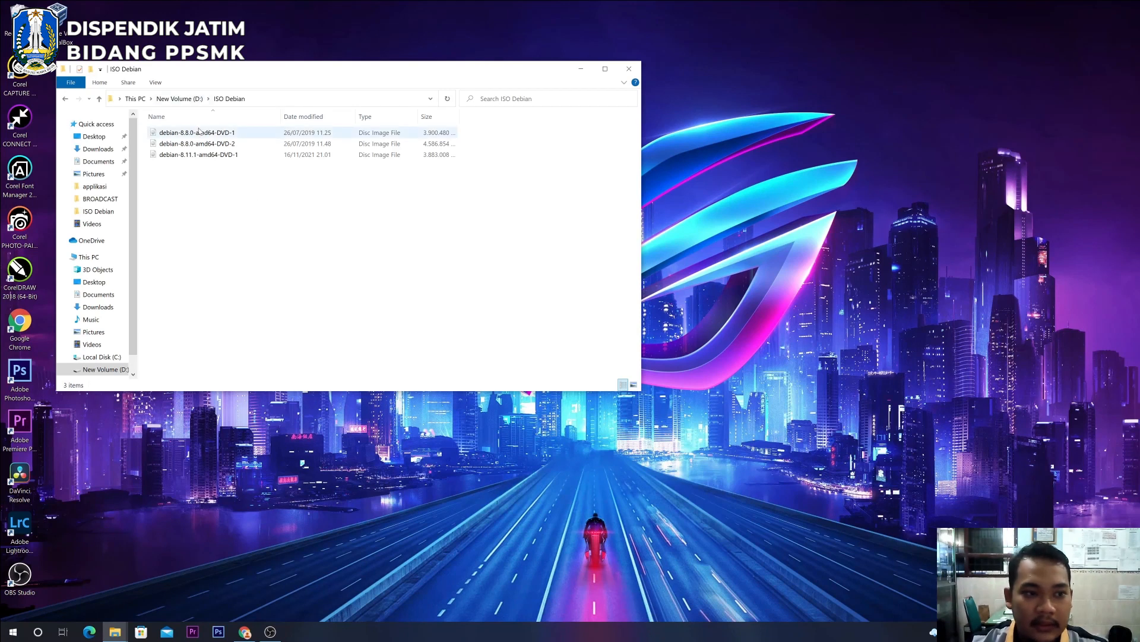
{"action": "left_click", "coordinate": [581, 69]}
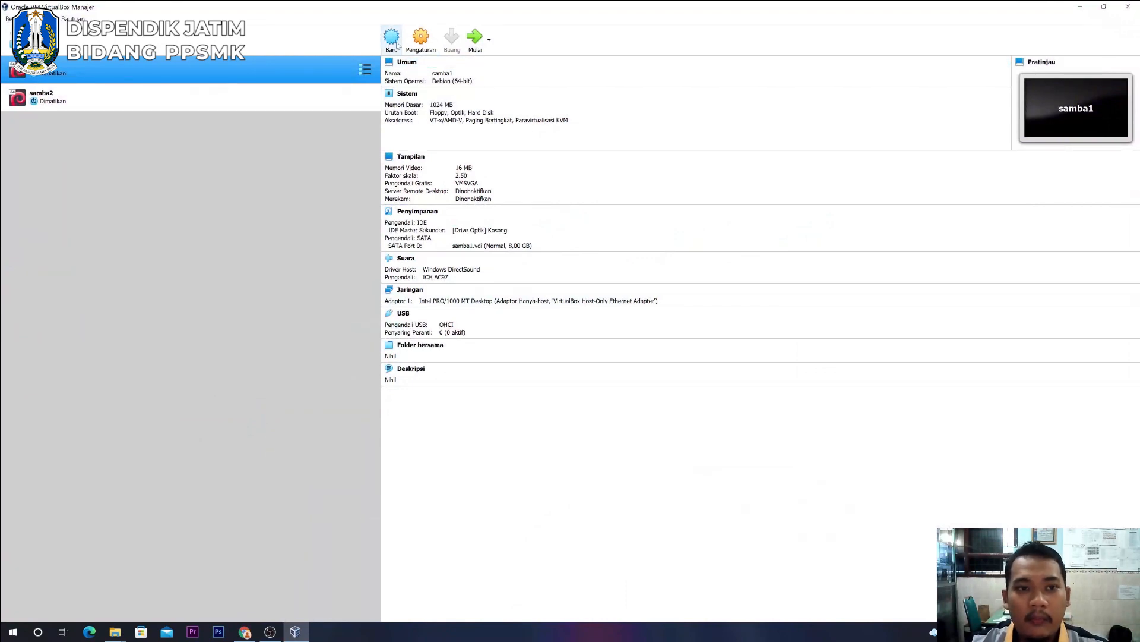
Start a new virtual machine in VirtualBox named "debian 8.8.1", type Linux, version Debian (64-bit), with 1024 MB of memory.
{"action": "left_click", "coordinate": [397, 43]}
{"action": "left_click_drag", "start_coordinate": [594, 221], "coordinate": [594, 97]}
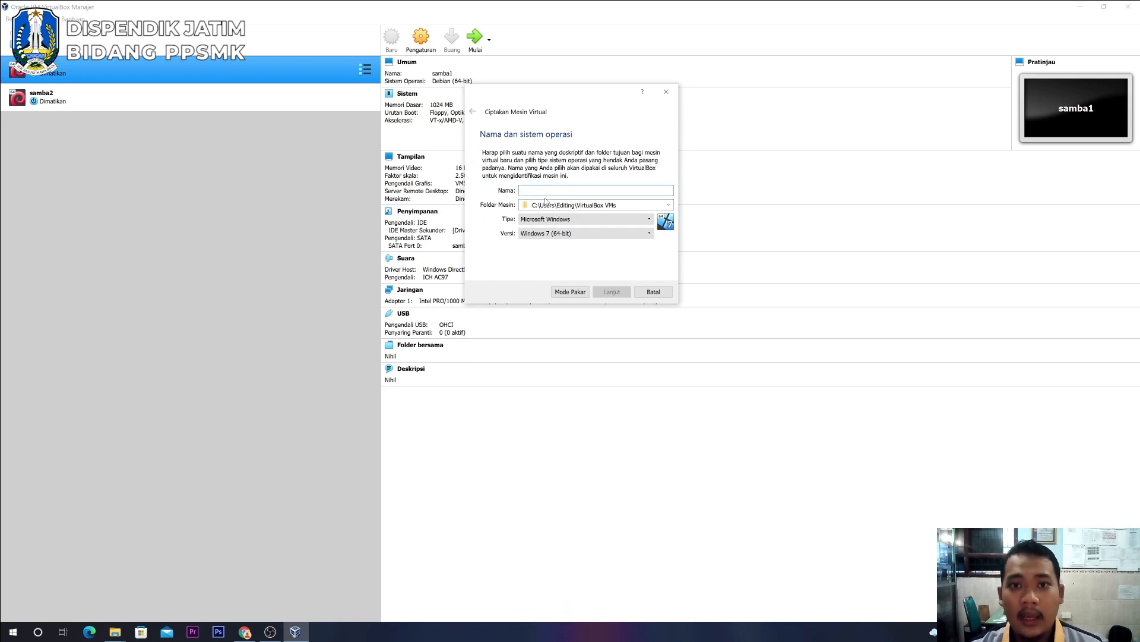
{"action": "type", "text": "deb"}
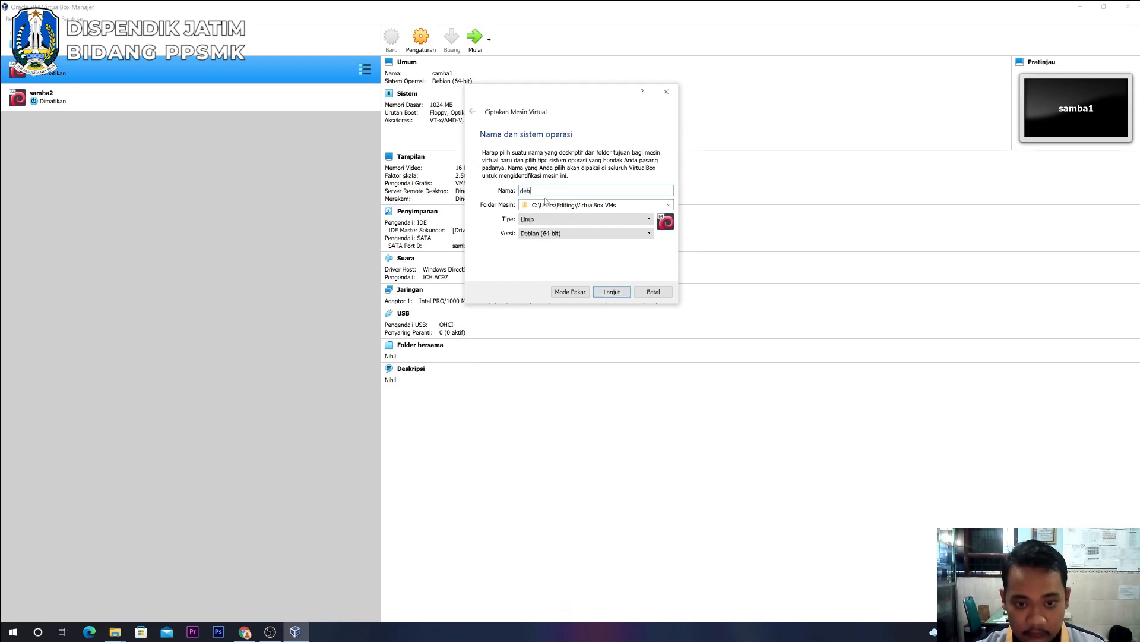
{"action": "type", "text": "ian "}
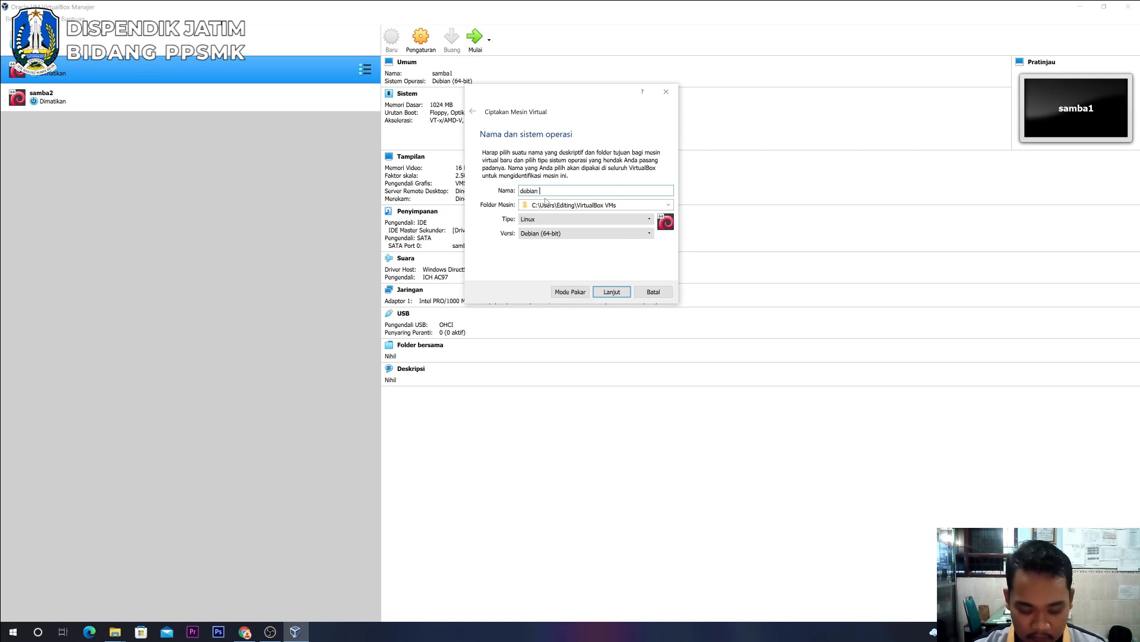
{"action": "type", "text": "8.8.1"}
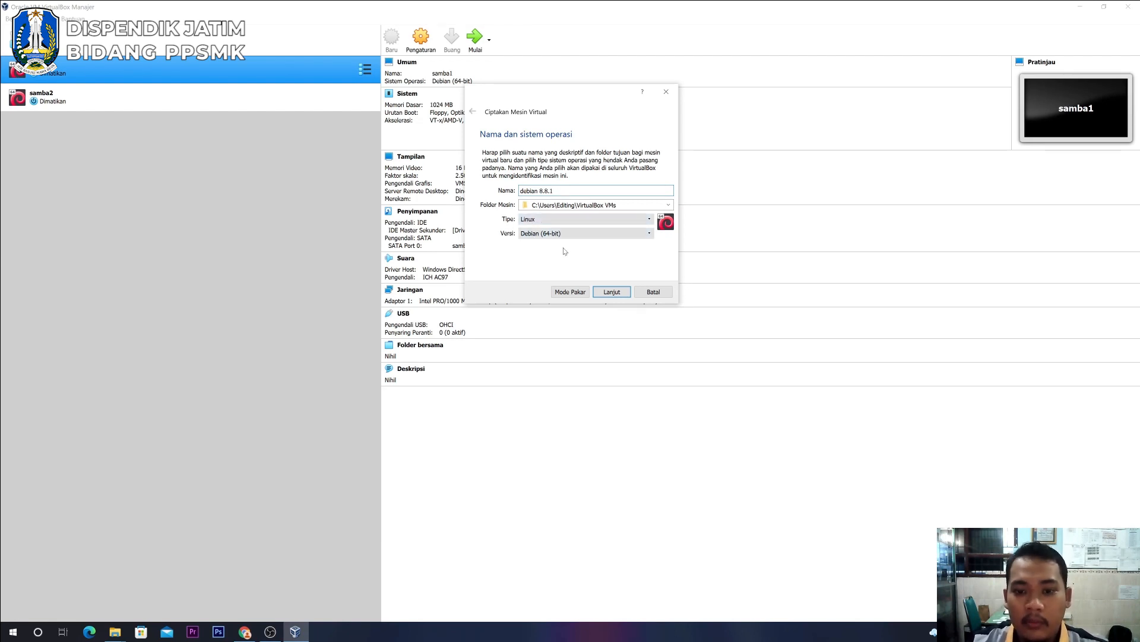
{"action": "left_click", "coordinate": [618, 296]}
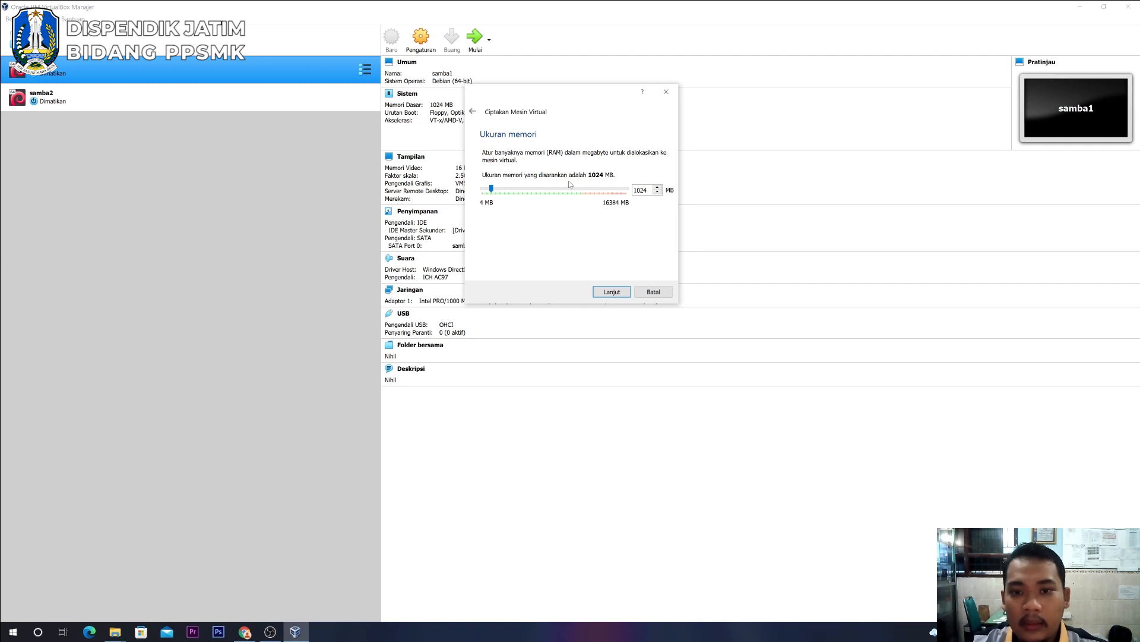
{"action": "left_click", "coordinate": [613, 296]}
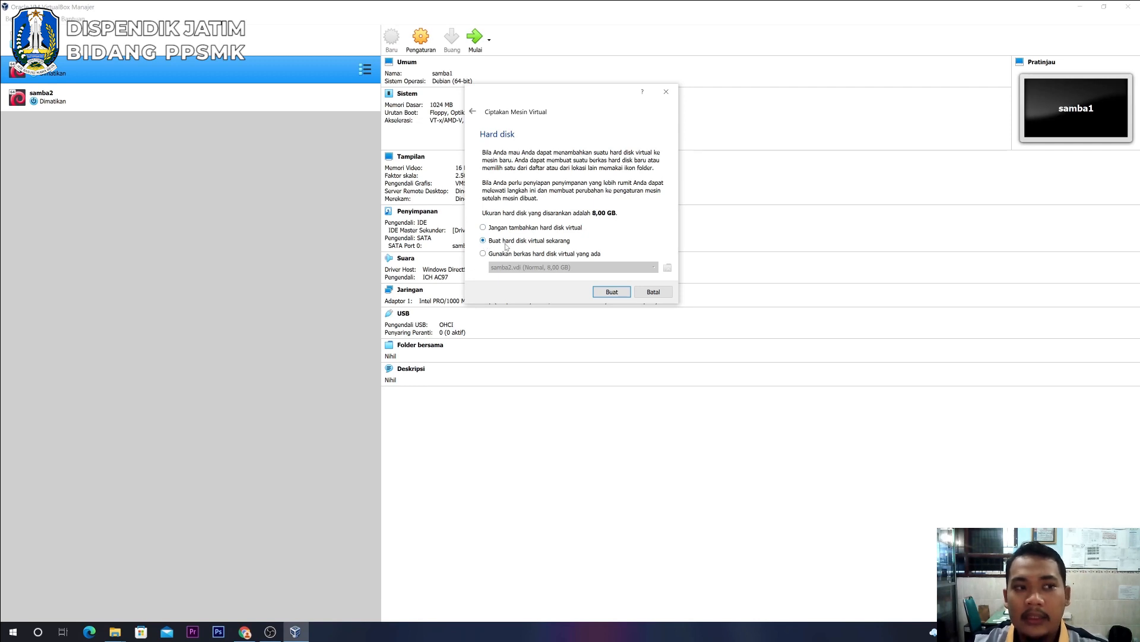
Create a dynamically allocated 8 GB VDI virtual hard disk for the new machine in the default location.
{"action": "left_click", "coordinate": [608, 292]}
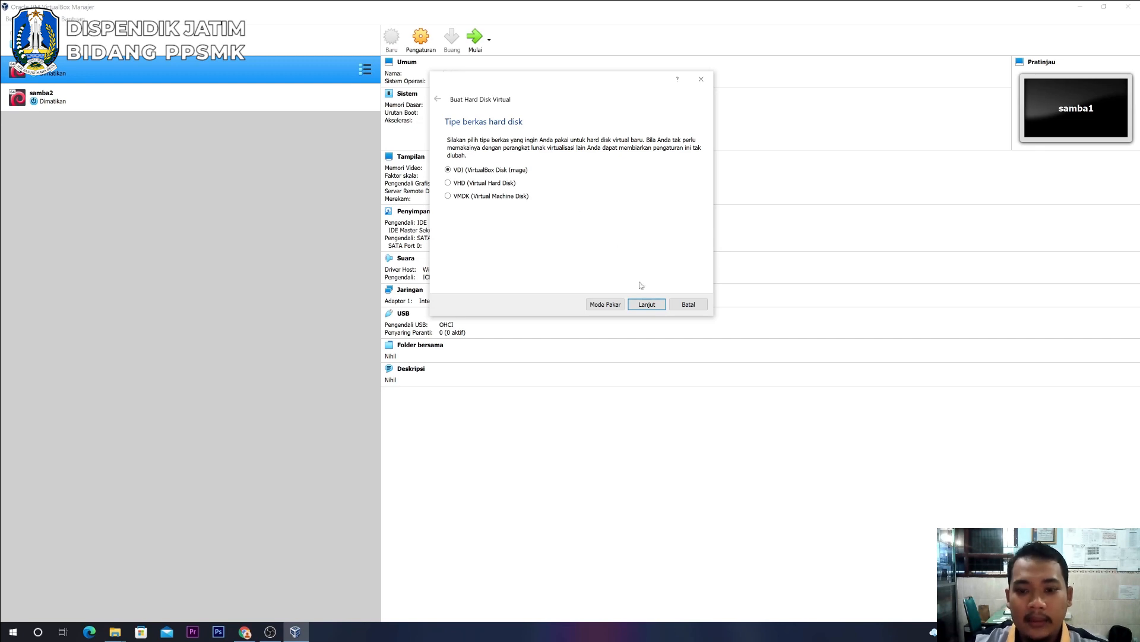
{"action": "left_click", "coordinate": [645, 304]}
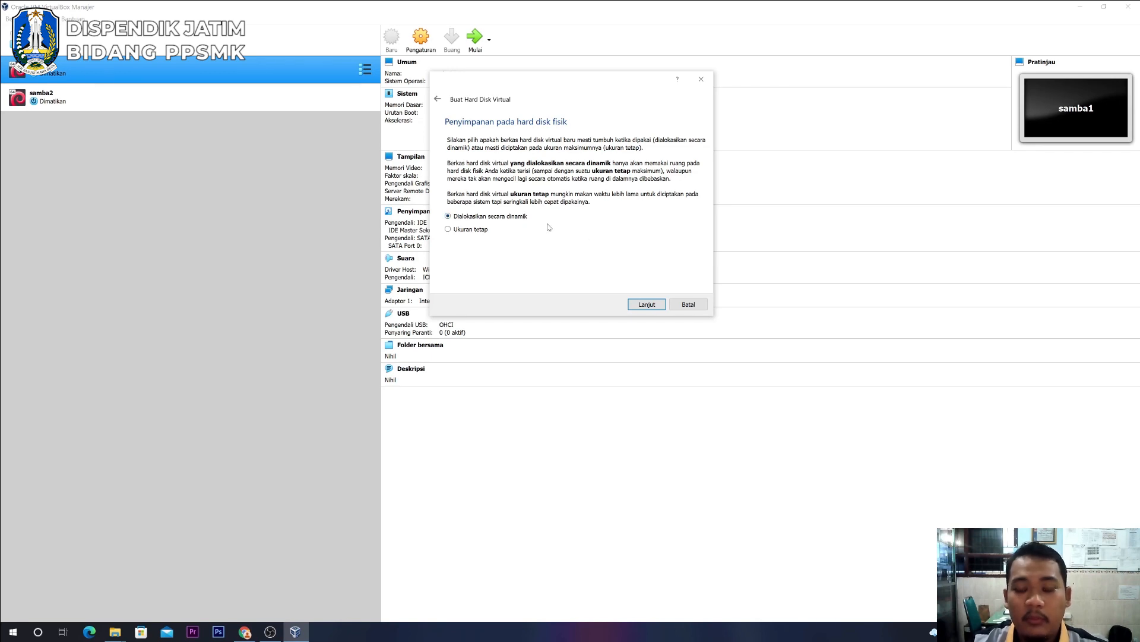
{"action": "left_click", "coordinate": [479, 233]}
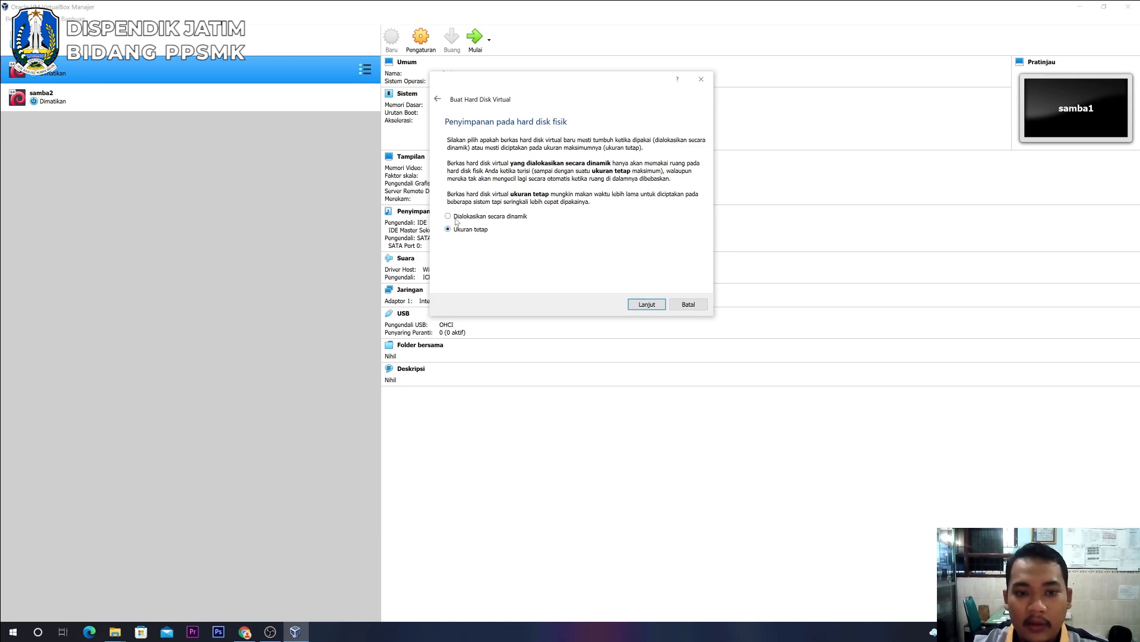
{"action": "left_click", "coordinate": [456, 219]}
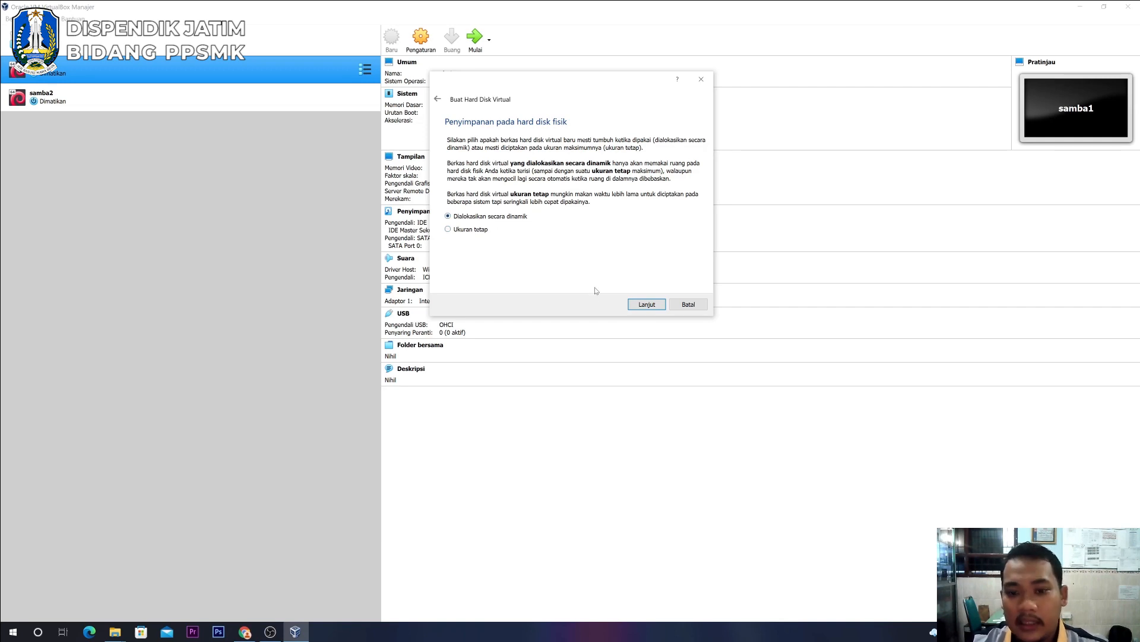
{"action": "left_click", "coordinate": [643, 304]}
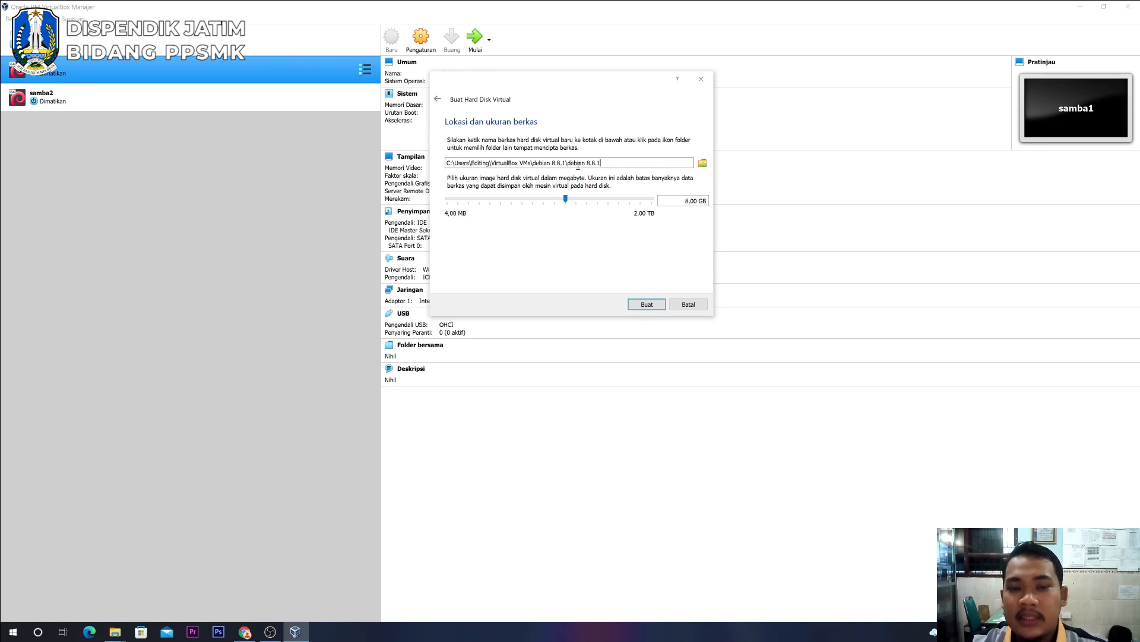
{"action": "left_click", "coordinate": [645, 304]}
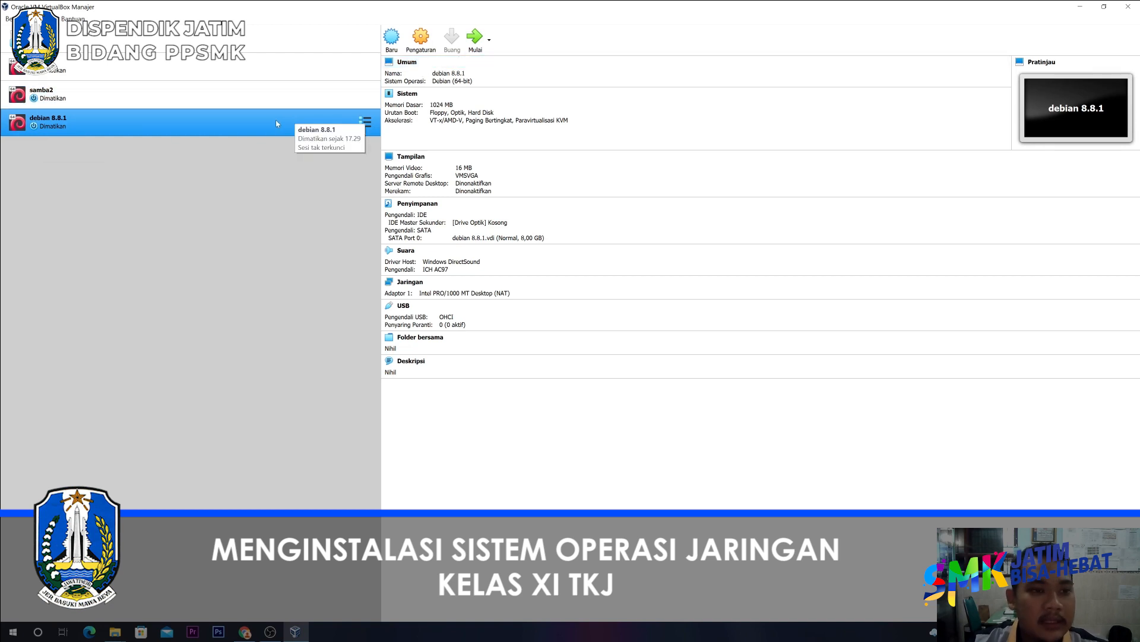
Start the debian 8.8.1 machine with debian-8.8.0-amd64-DVD-1.iso from the ISO Debian folder as its startup disk.
{"action": "left_click", "coordinate": [473, 41]}
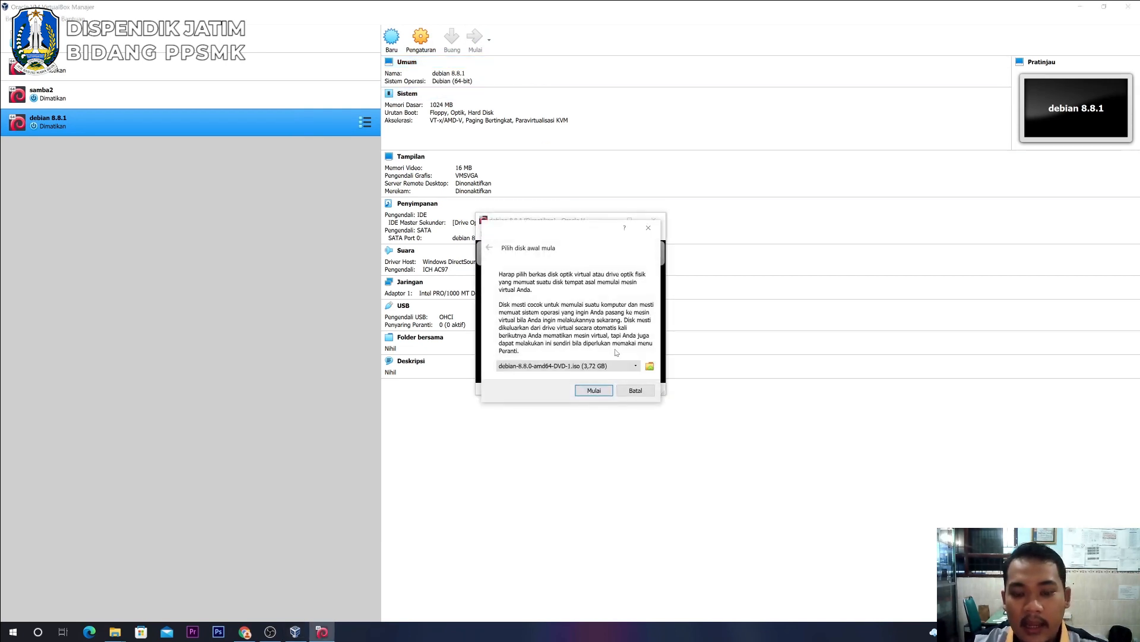
{"action": "left_click", "coordinate": [637, 369]}
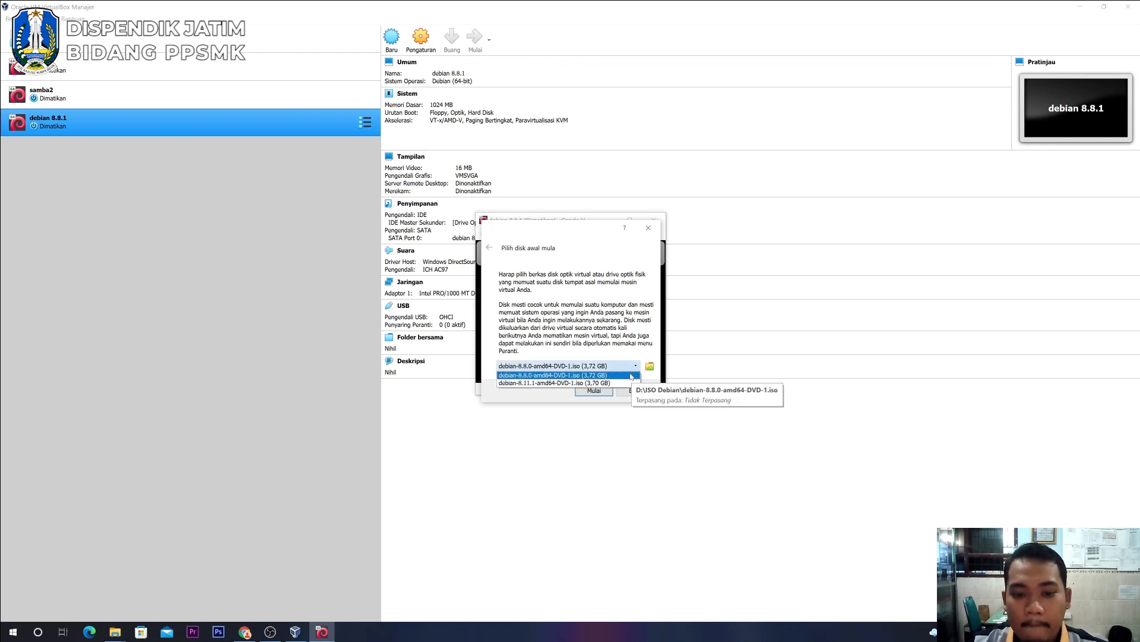
{"action": "left_click", "coordinate": [632, 376]}
{"action": "left_click", "coordinate": [650, 366]}
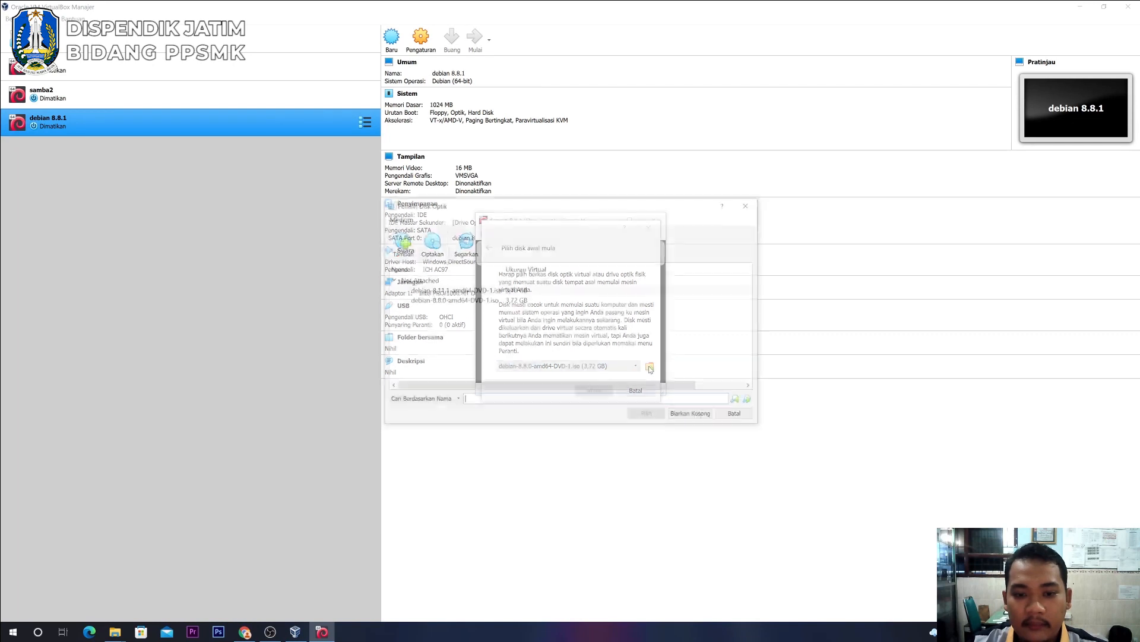
{"action": "left_click", "coordinate": [400, 240]}
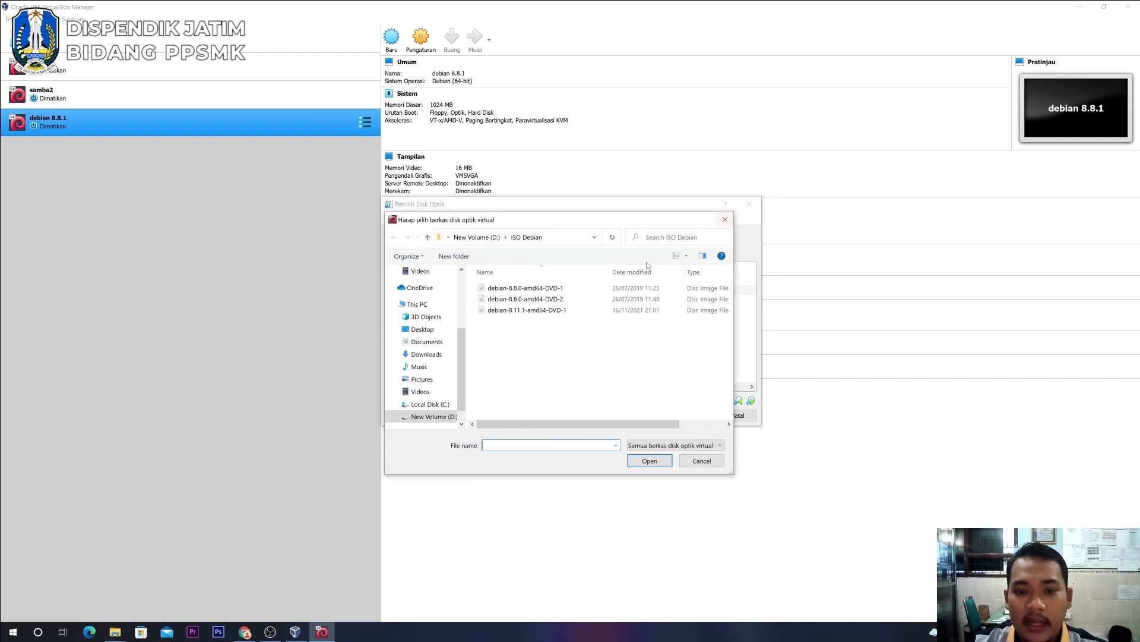
{"action": "left_click", "coordinate": [647, 288]}
{"action": "left_click", "coordinate": [648, 461]}
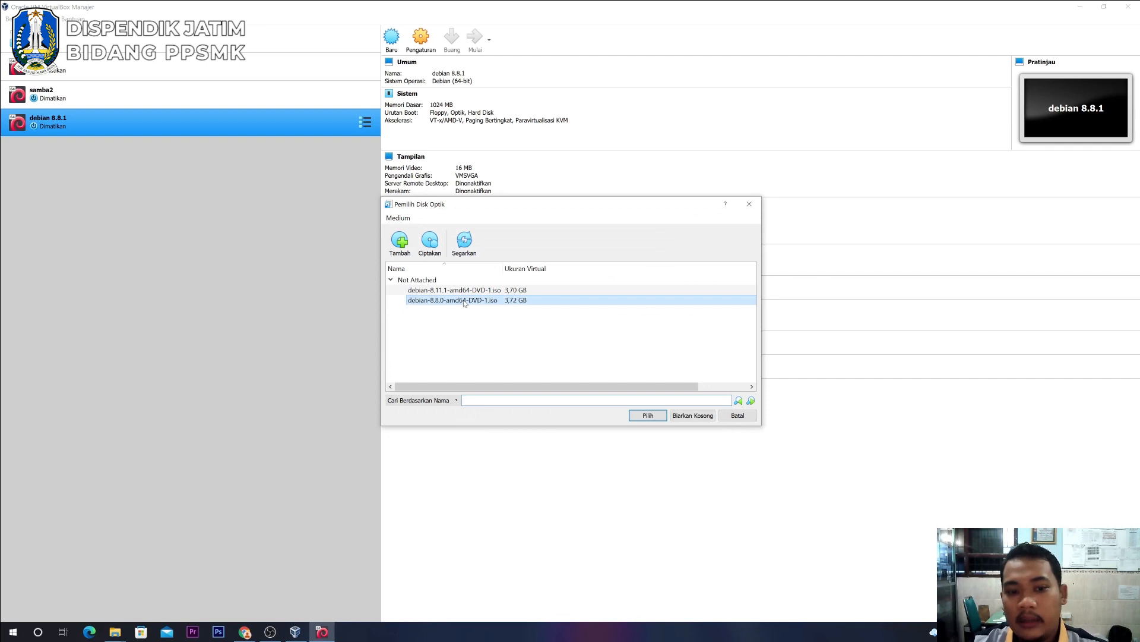
{"action": "left_click", "coordinate": [648, 415]}
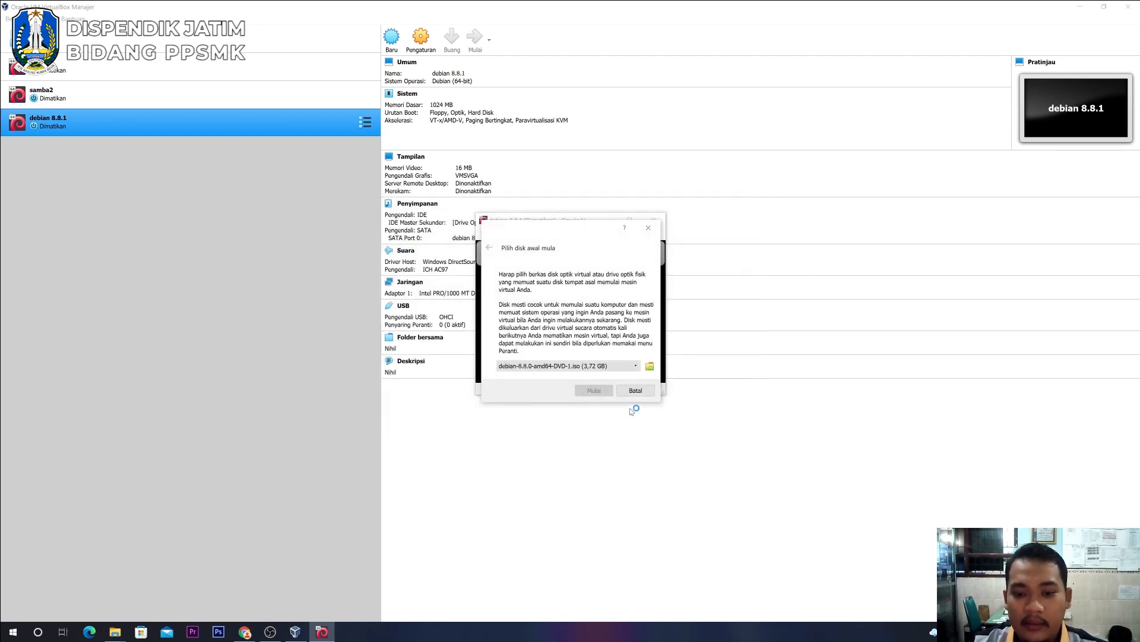
{"action": "left_click", "coordinate": [605, 390]}
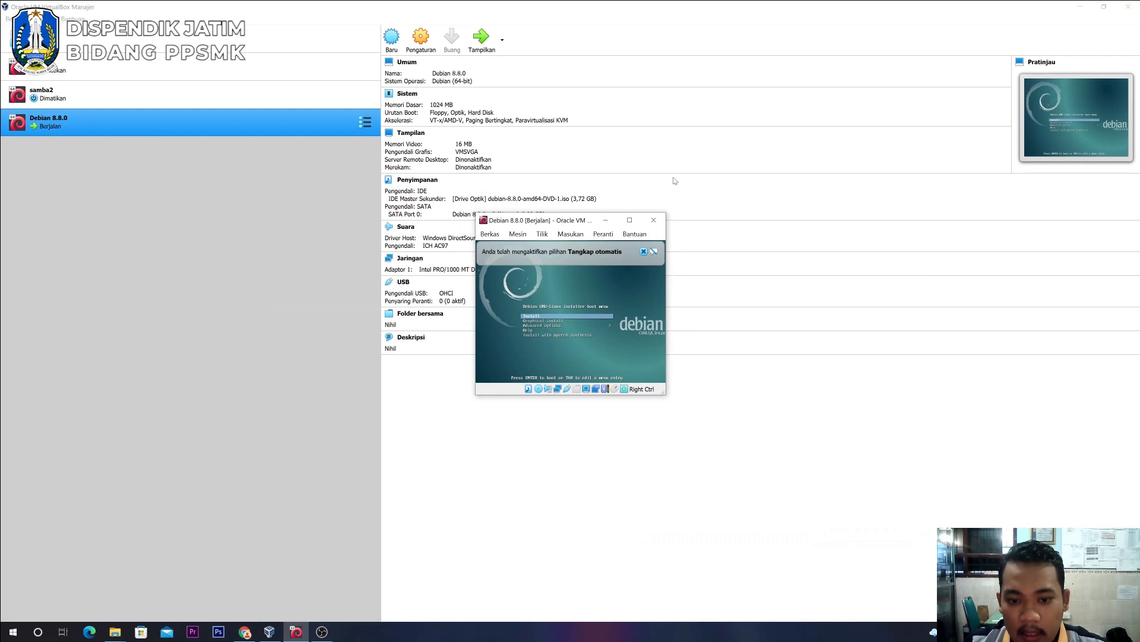
Maximize the virtual machine window and scale its virtual screen to 250%.
{"action": "left_click", "coordinate": [630, 220]}
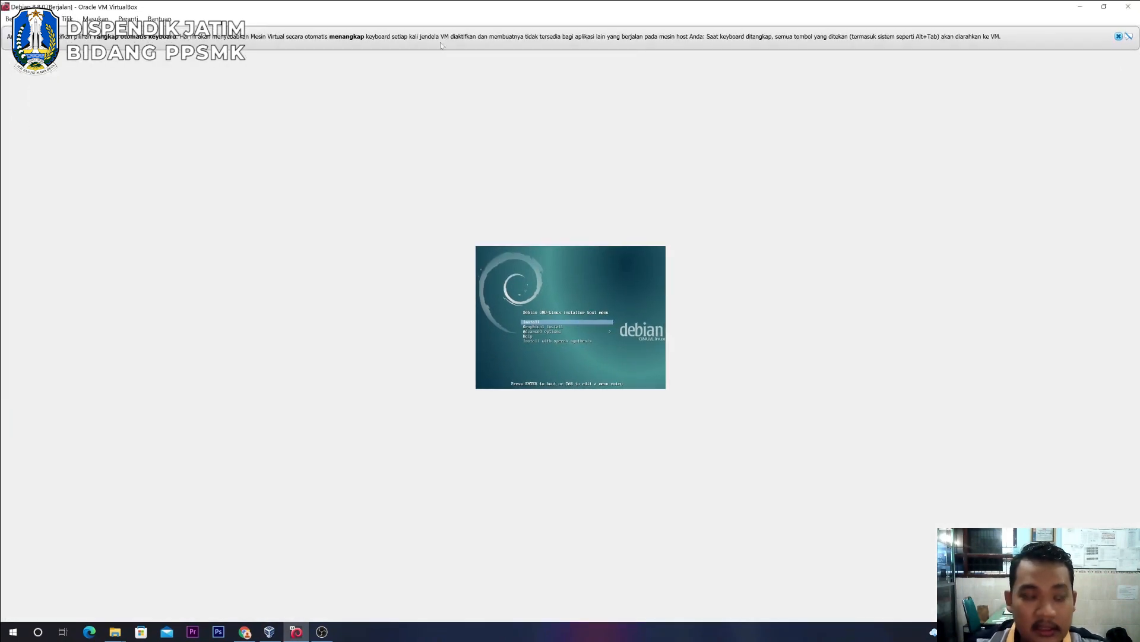
{"action": "left_click", "coordinate": [67, 18]}
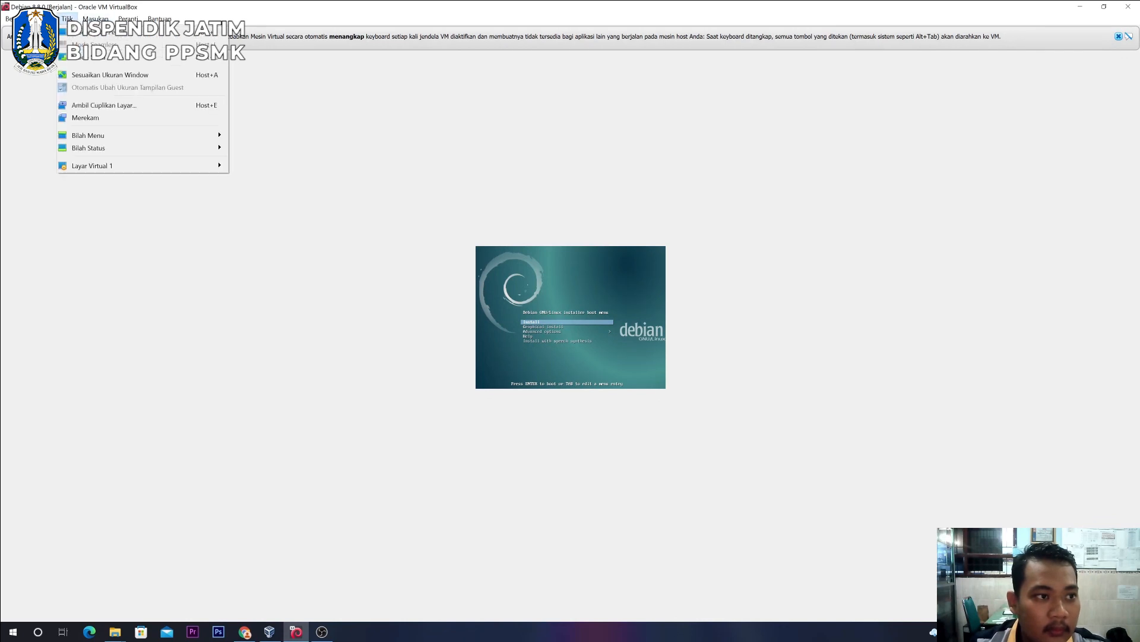
{"action": "mouse_move", "coordinate": [148, 166]}
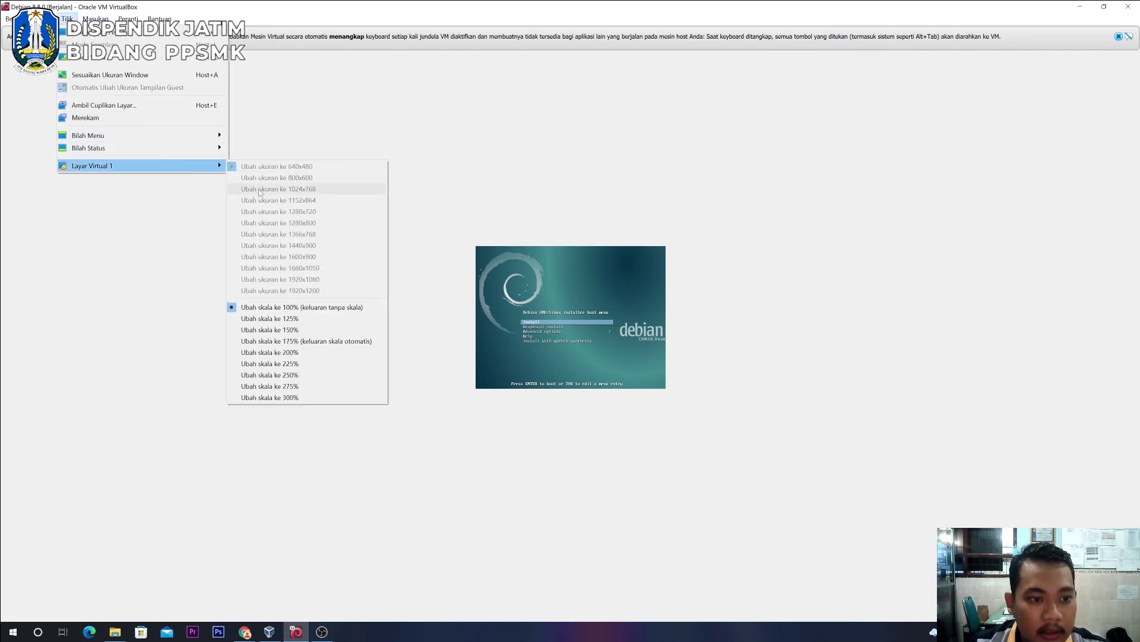
{"action": "left_click", "coordinate": [319, 375]}
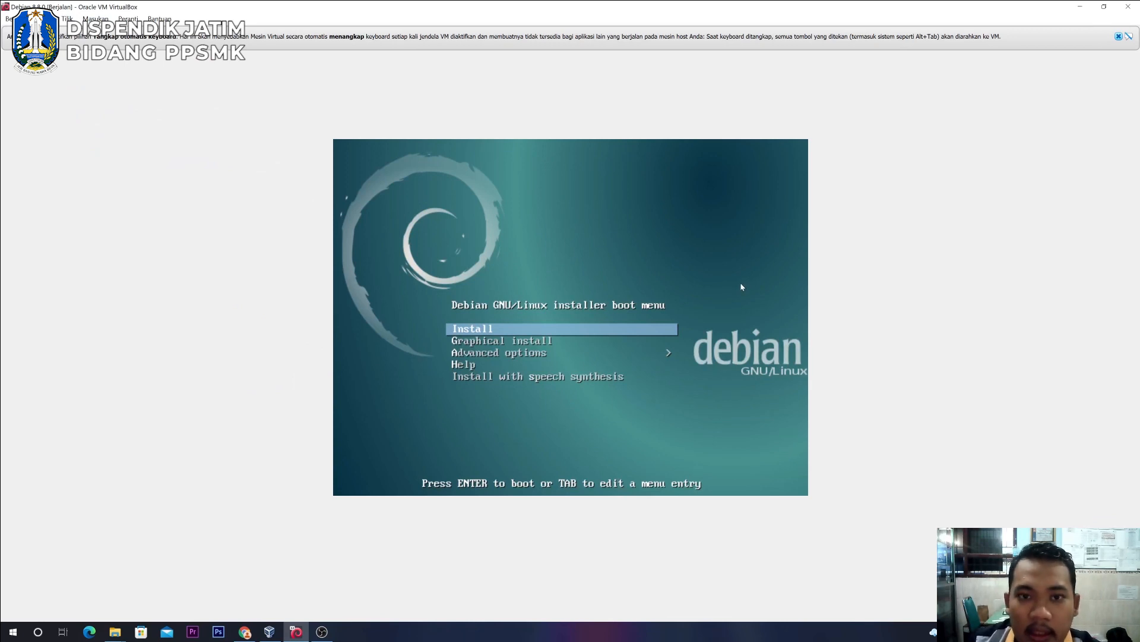
Boot the standard Install option and choose English as the installation language.
{"action": "key", "text": "Return"}
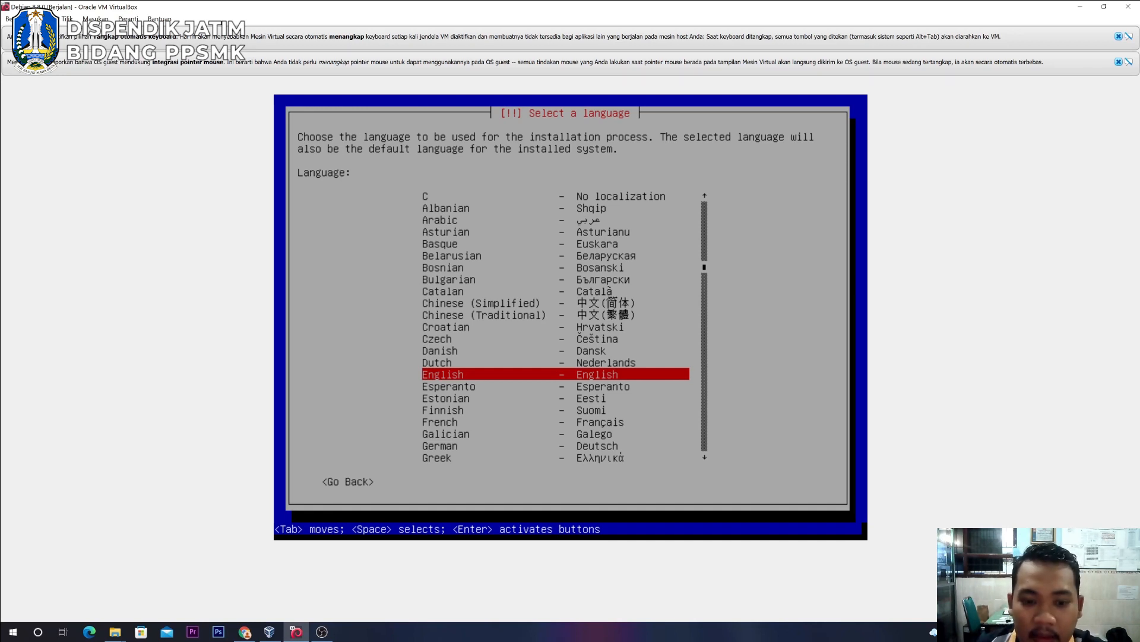
{"action": "key", "text": "Return"}
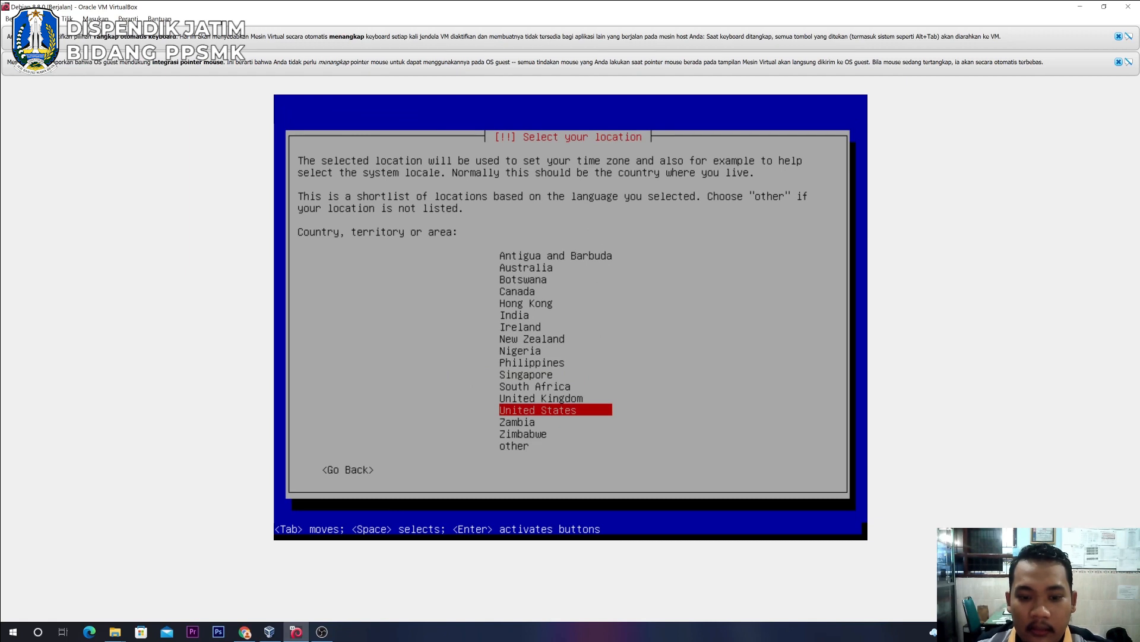
Set the installation location to Indonesia, found under other and the Asia region.
{"action": "key", "text": "Down"}
{"action": "key", "text": "Down"}
{"action": "key", "text": "Down"}
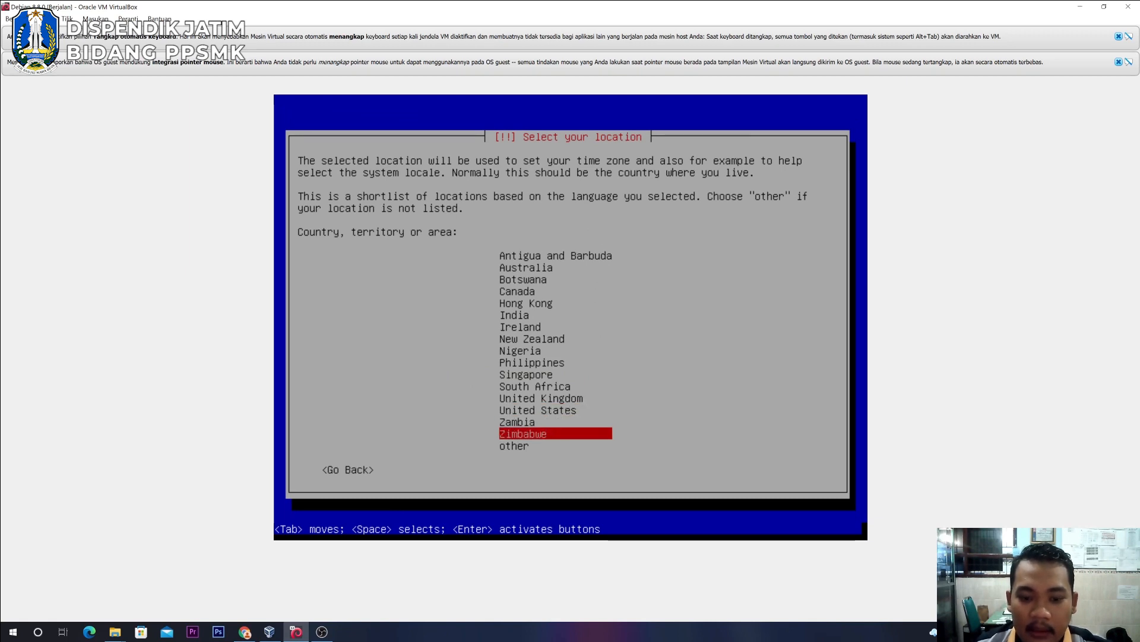
{"action": "key", "text": "Return"}
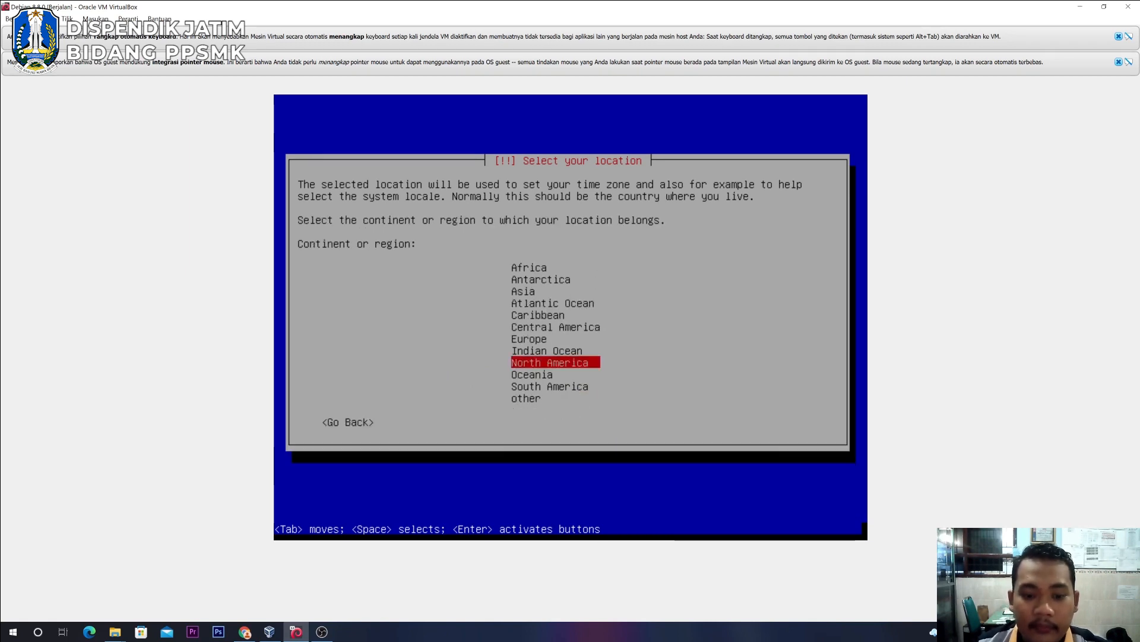
{"action": "key", "text": "Up"}
{"action": "key", "text": "Up"}
{"action": "key", "text": "Up"}
{"action": "key", "text": "Up"}
{"action": "key", "text": "Up"}
{"action": "key", "text": "Up"}
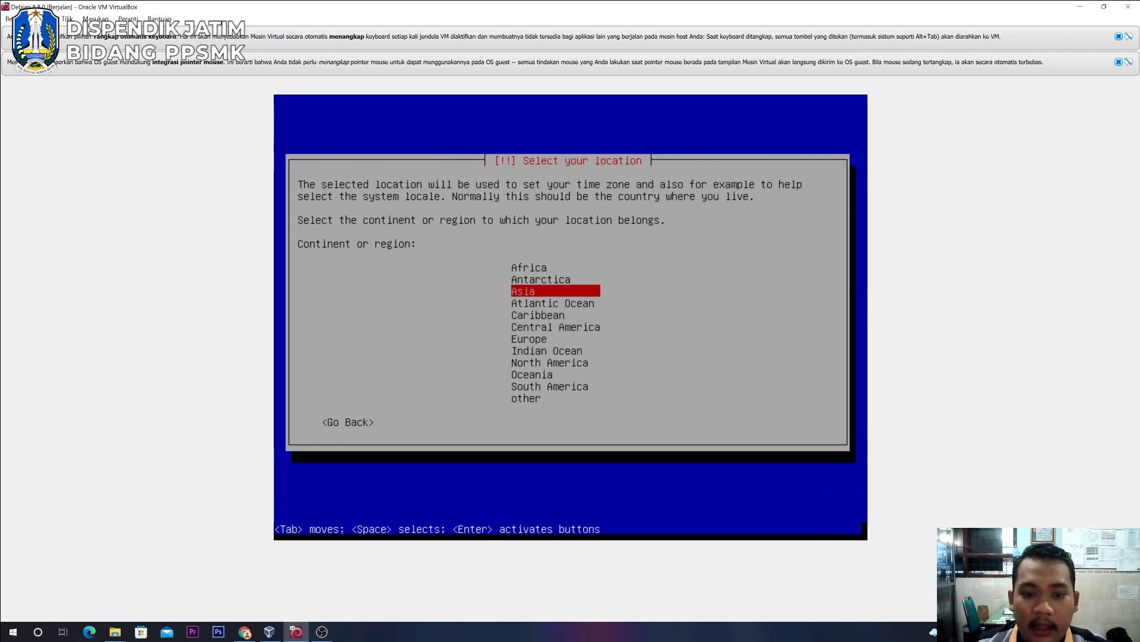
{"action": "key", "text": "Return"}
{"action": "key", "text": "Down"}
{"action": "key", "text": "Down"}
{"action": "key", "text": "Down"}
{"action": "key", "text": "Down"}
{"action": "key", "text": "Down"}
{"action": "key", "text": "Down"}
{"action": "key", "text": "Down"}
{"action": "key", "text": "Down"}
{"action": "key", "text": "Down"}
{"action": "key", "text": "Down"}
{"action": "key", "text": "Down"}
{"action": "key", "text": "Down"}
{"action": "key", "text": "Up"}
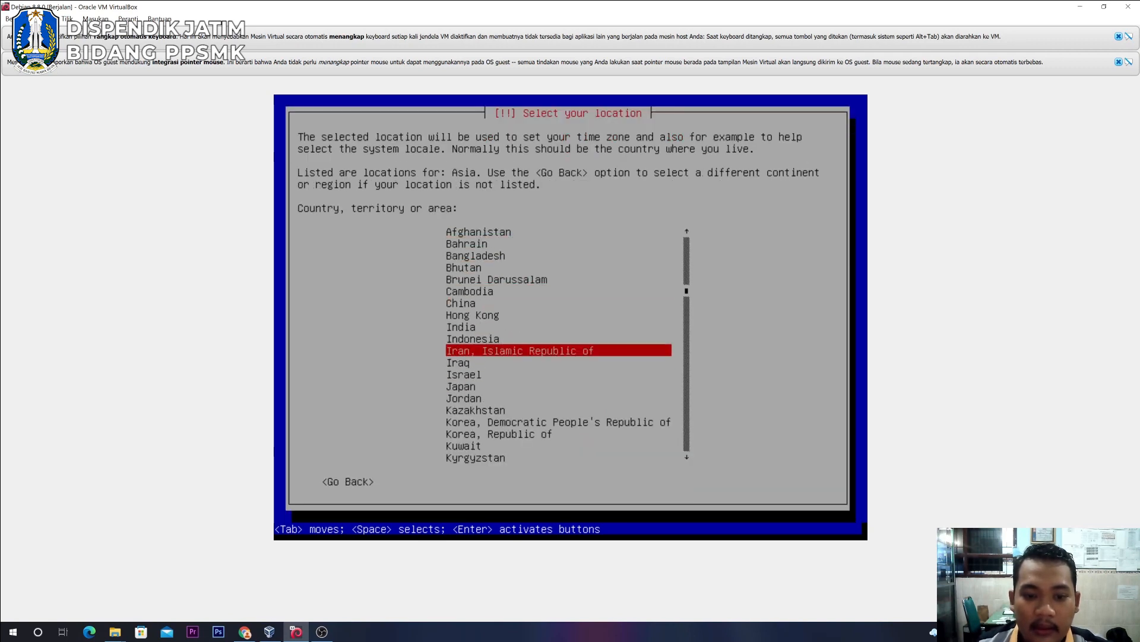
{"action": "key", "text": "Up"}
{"action": "key", "text": "Return"}
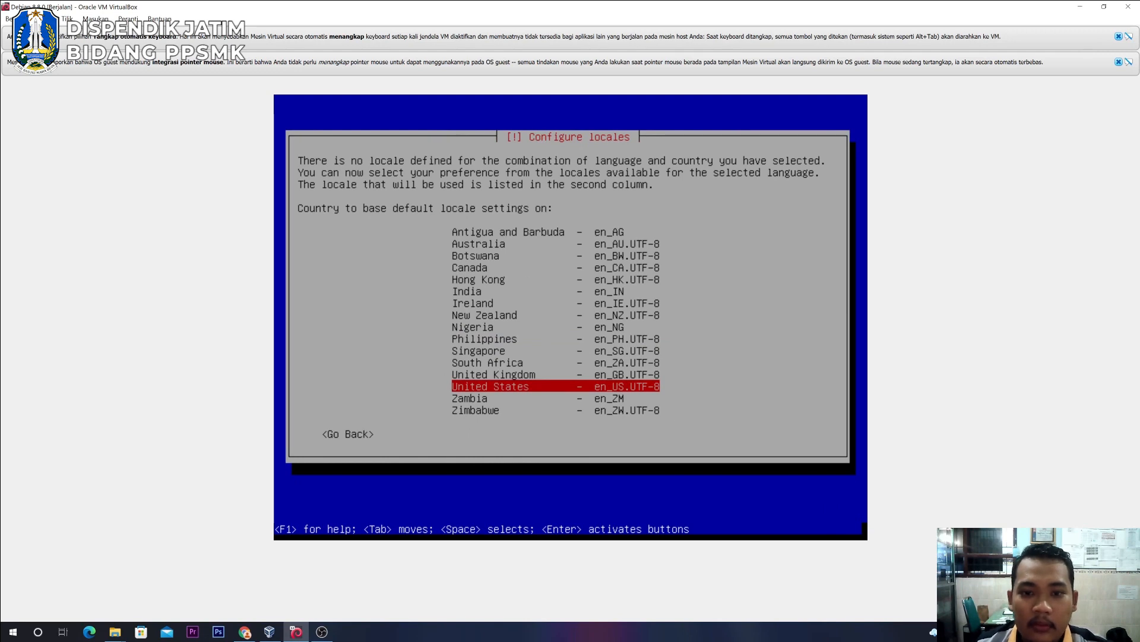
Base the default locale on Singapore (en_SG.UTF-8) and choose the American English keymap.
{"action": "key", "text": "Up"}
{"action": "key", "text": "Up"}
{"action": "key", "text": "Up"}
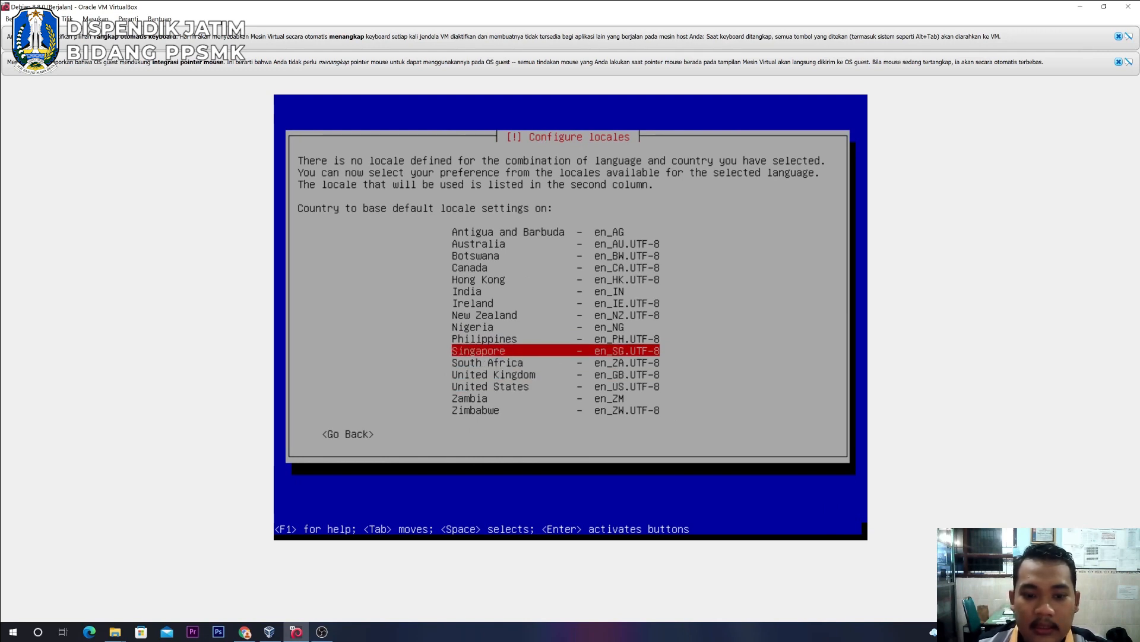
{"action": "key", "text": "Return"}
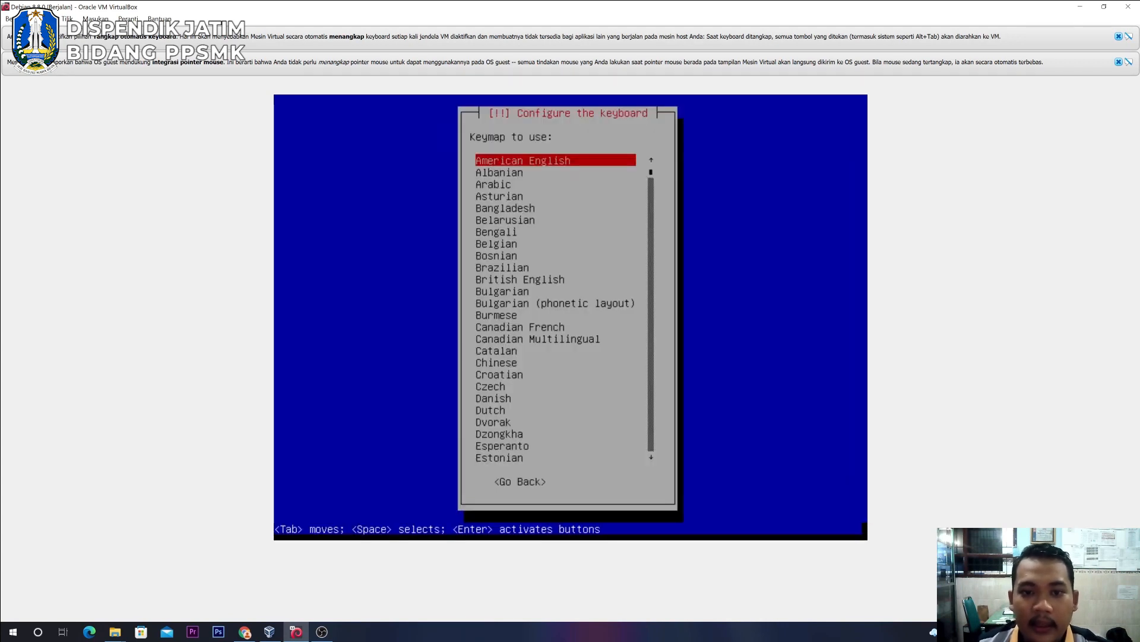
{"action": "key", "text": "Return"}
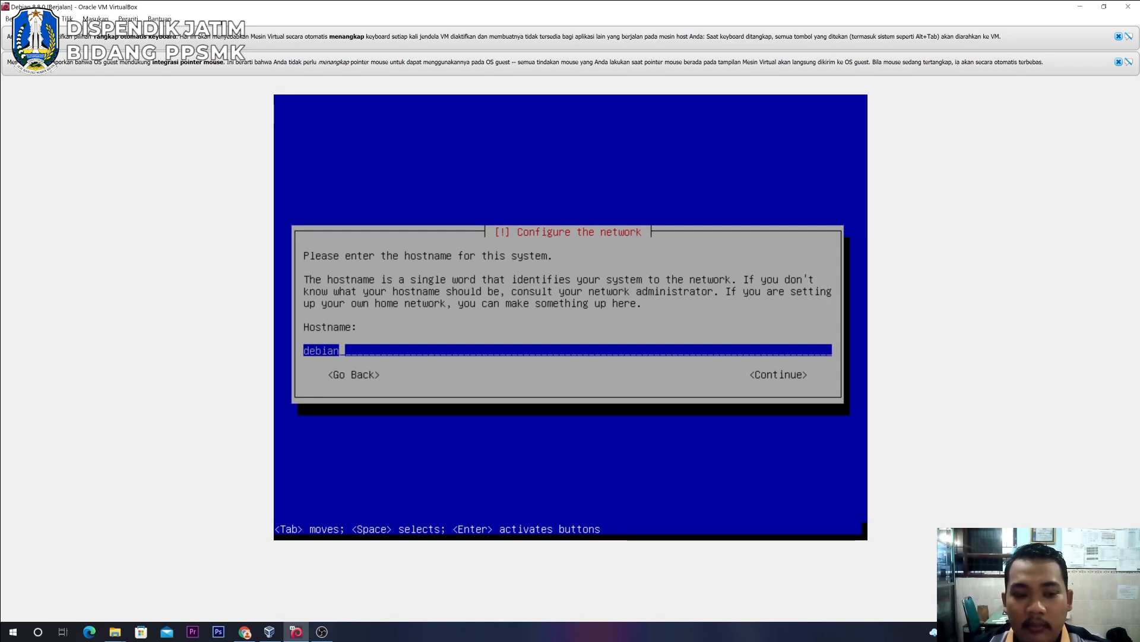
Replace the proposed hostname with siswa and continue the network configuration.
{"action": "key", "text": "BackSpace"}
{"action": "key", "text": "BackSpace"}
{"action": "key", "text": "BackSpace"}
{"action": "key", "text": "BackSpace"}
{"action": "key", "text": "BackSpace"}
{"action": "key", "text": "BackSpace"}
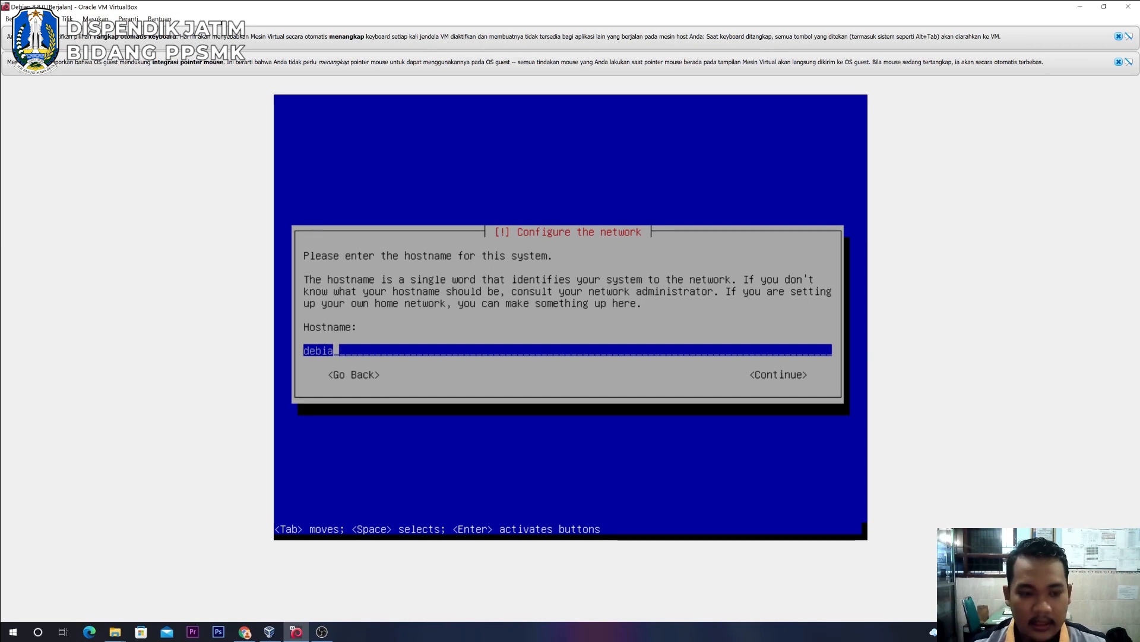
{"action": "type", "text": "sis"}
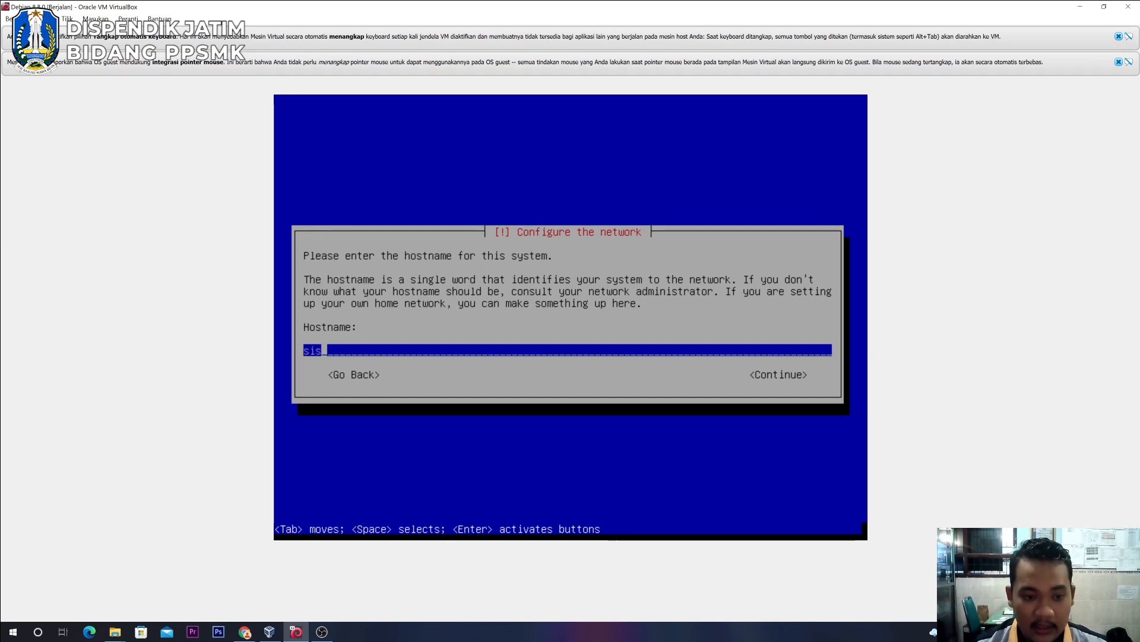
{"action": "type", "text": "wa"}
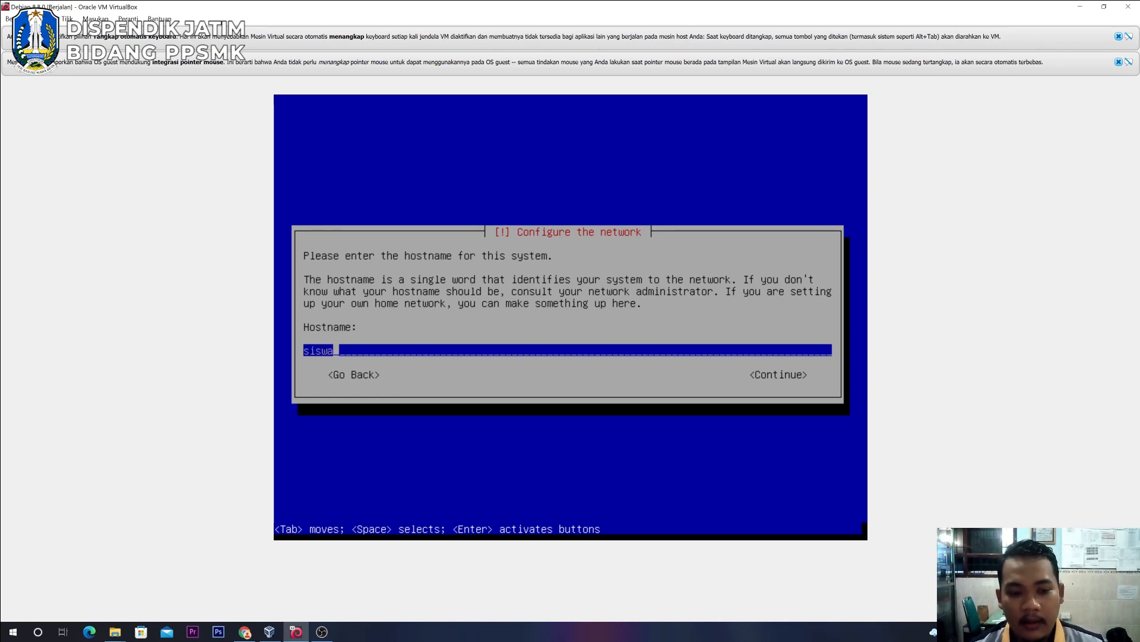
{"action": "key", "text": "Return"}
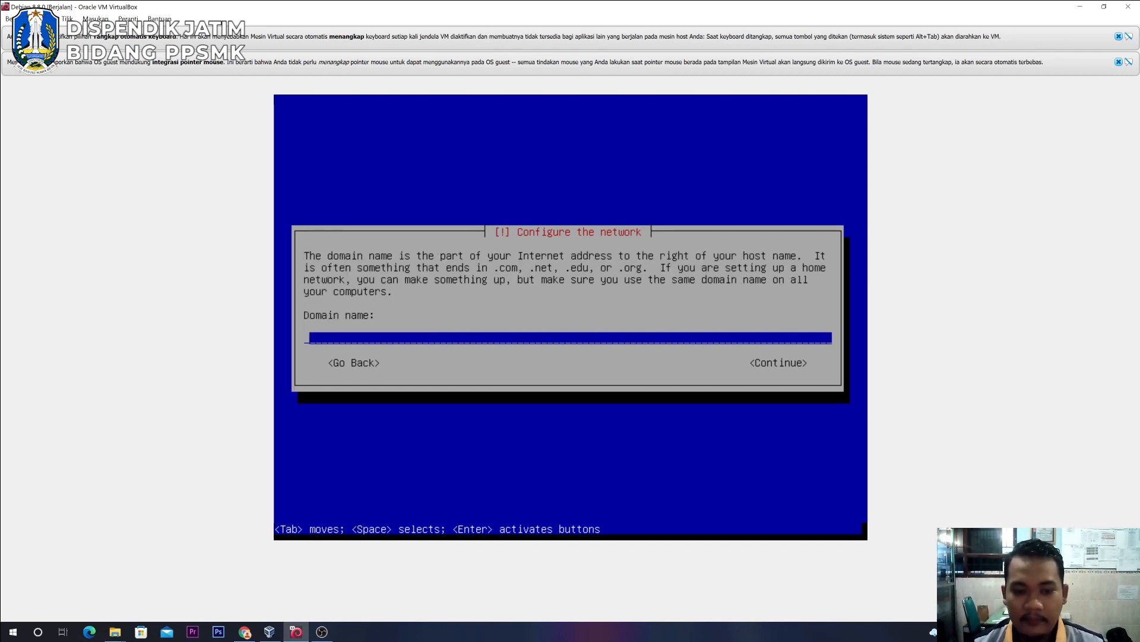
Set the network domain name to sekolah.sch.id and continue to the account setup.
{"action": "type", "text": "sekola"}
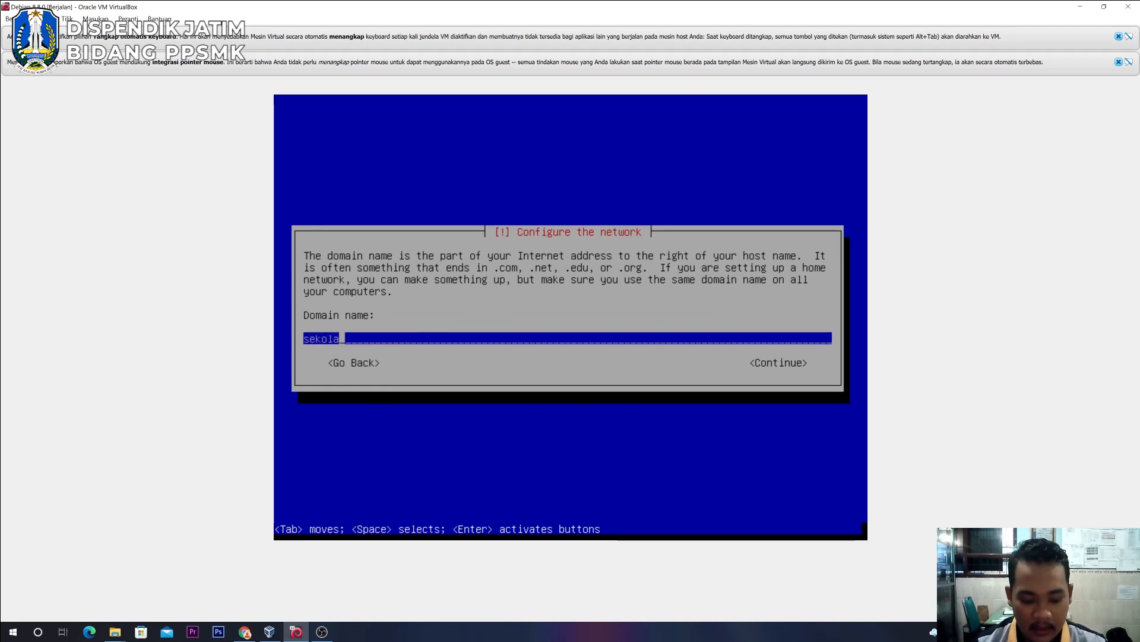
{"action": "type", "text": "h."}
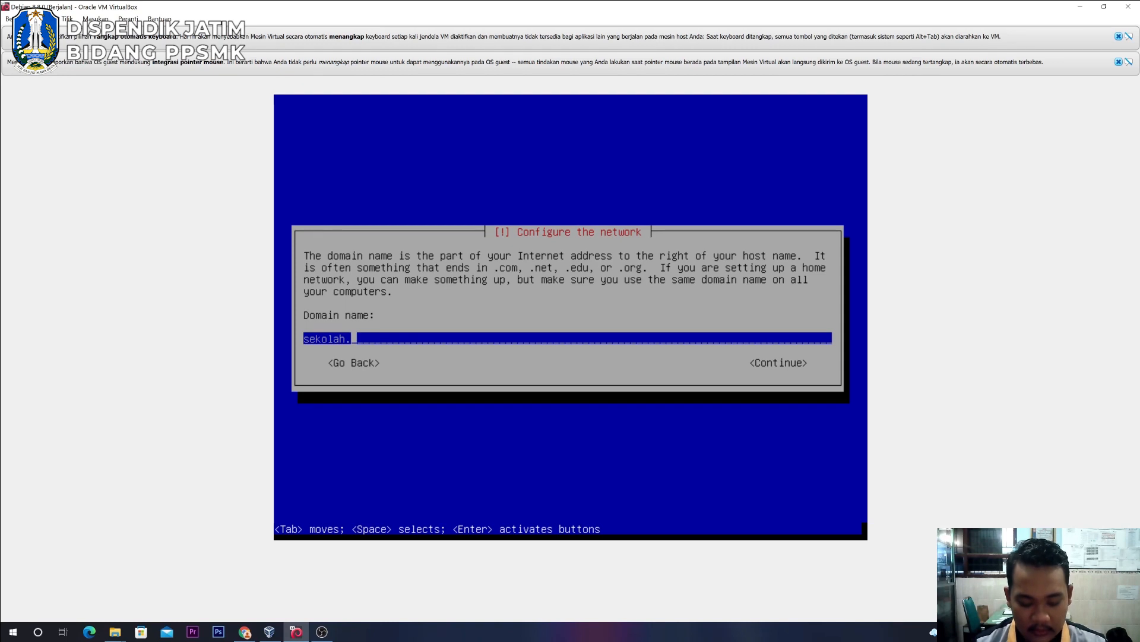
{"action": "type", "text": "sch"}
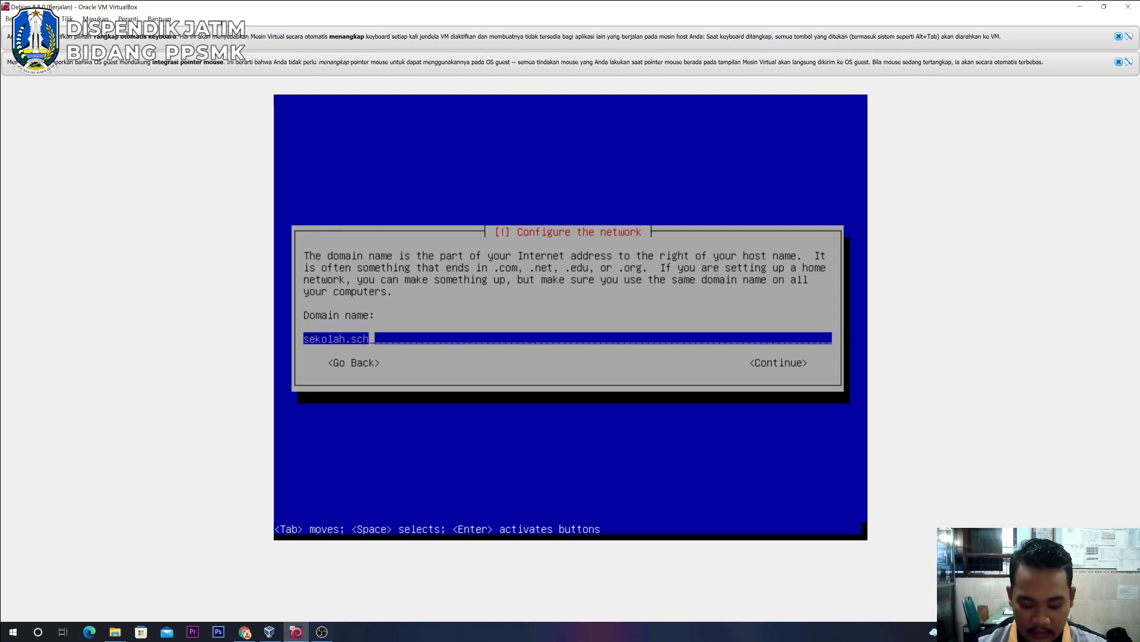
{"action": "type", "text": ".id"}
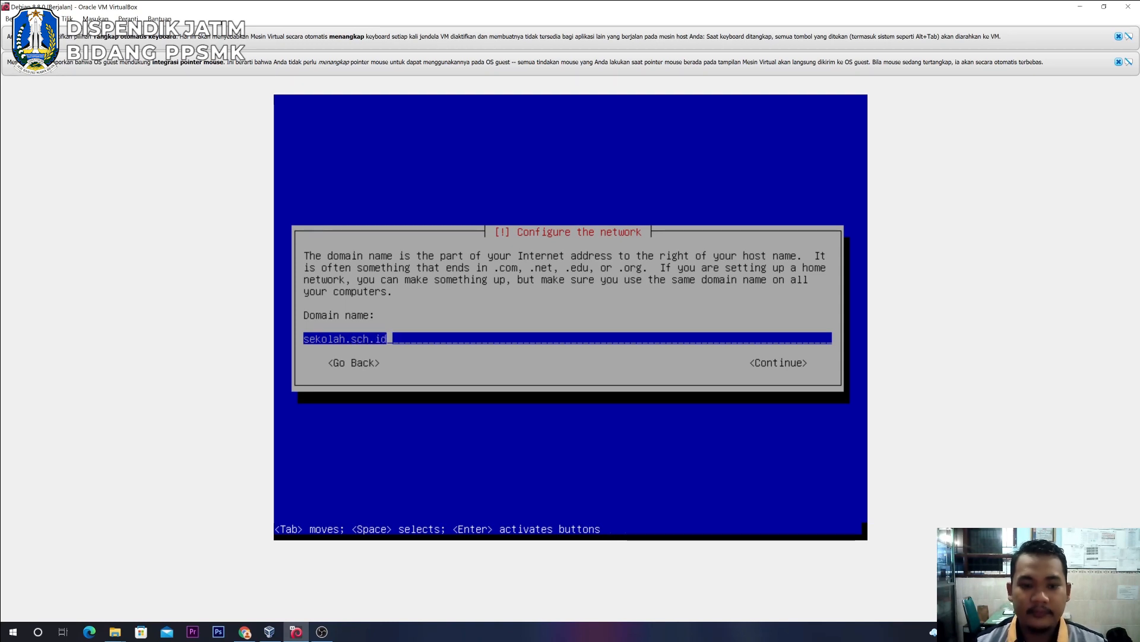
{"action": "key", "text": "Return"}
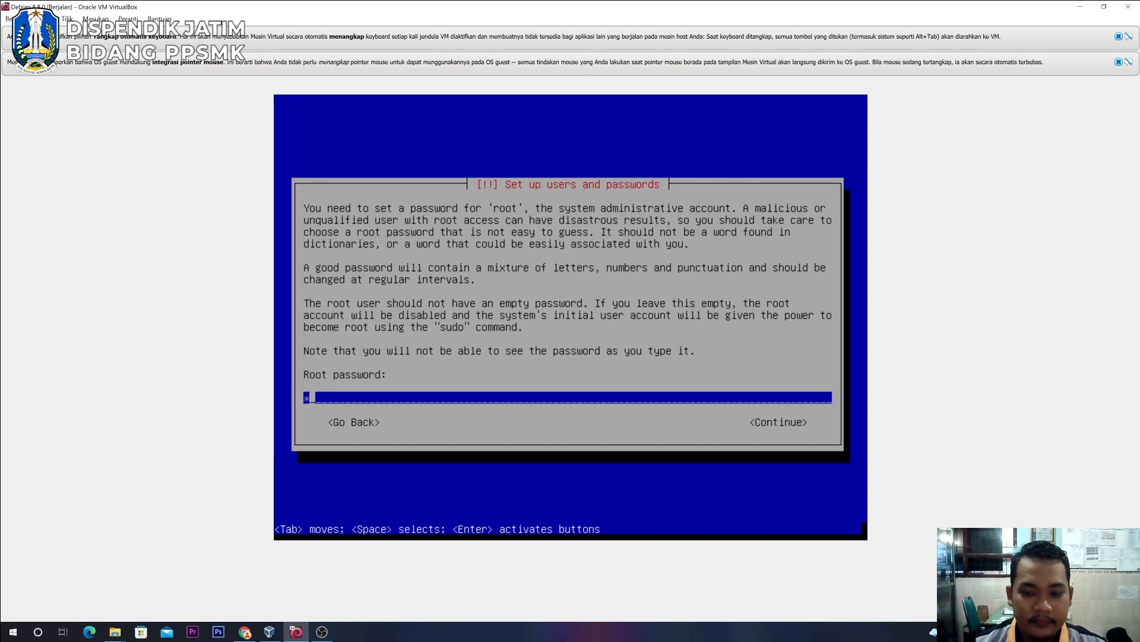
Enter and verify the root password, and define the new user with full name siswa tkj and username siswa.
{"action": "key", "text": "Return"}
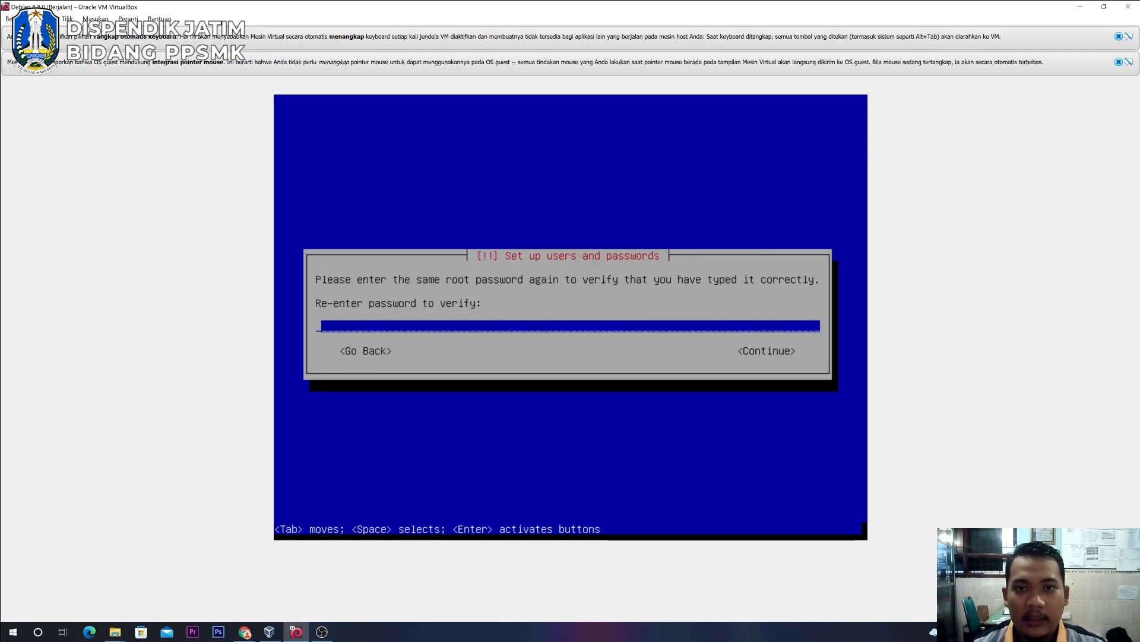
{"action": "key", "text": "Return"}
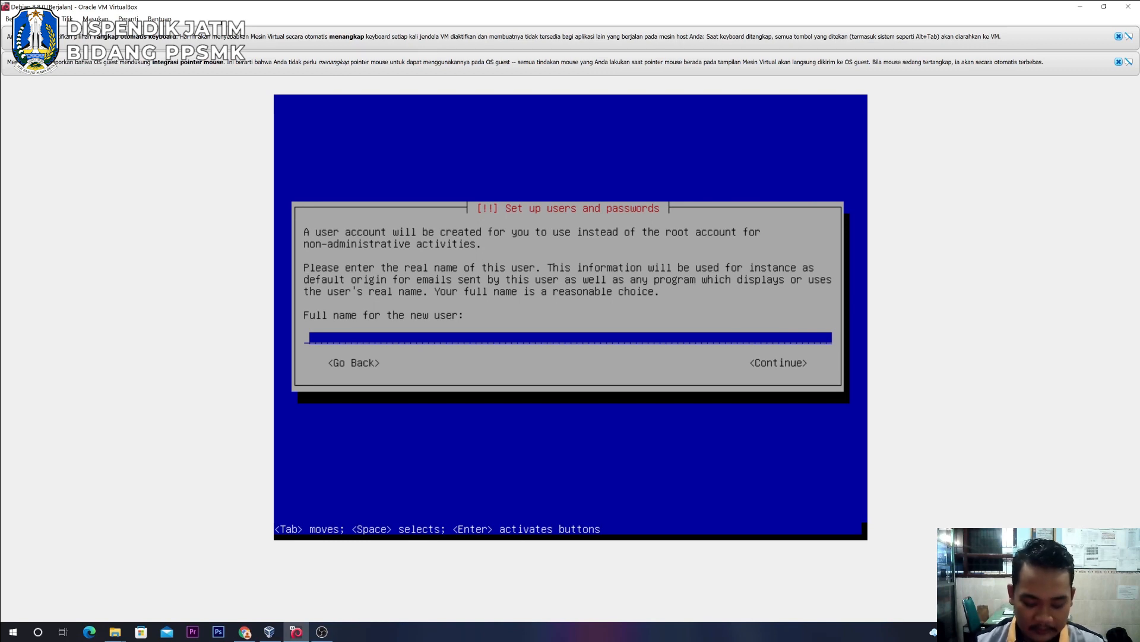
{"action": "type", "text": "s"}
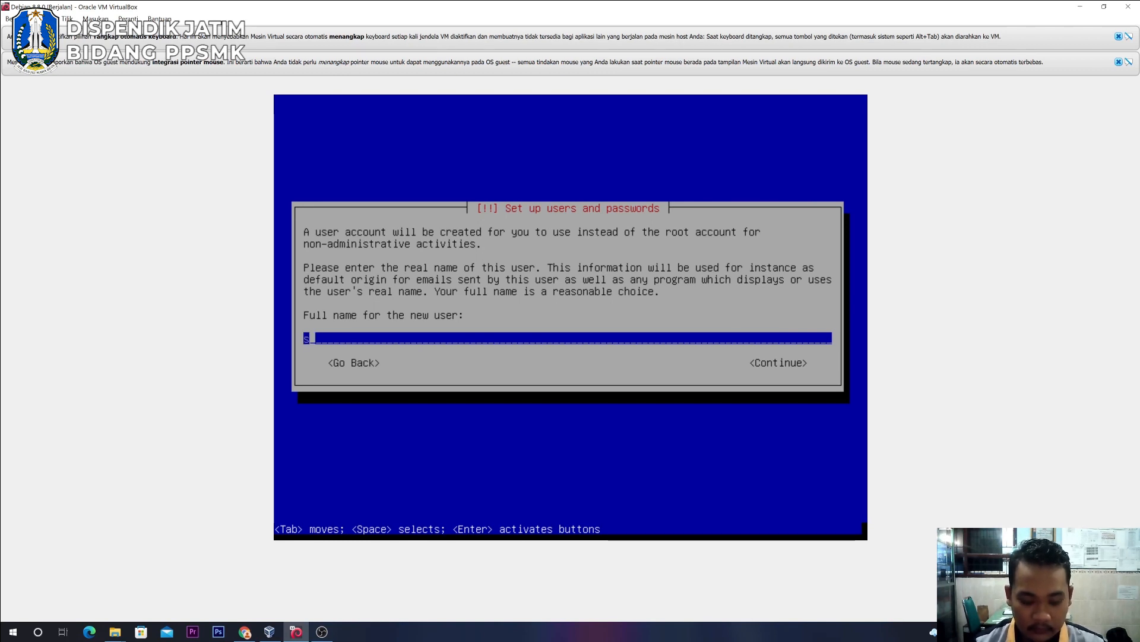
{"action": "type", "text": "iswa tkj"}
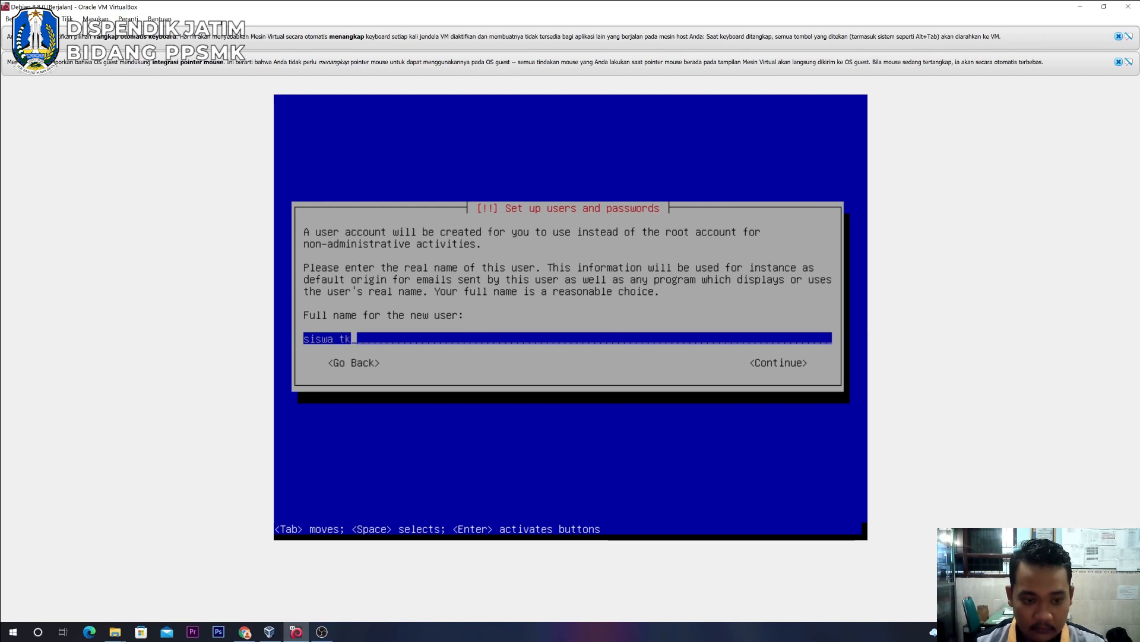
{"action": "key", "text": "Return"}
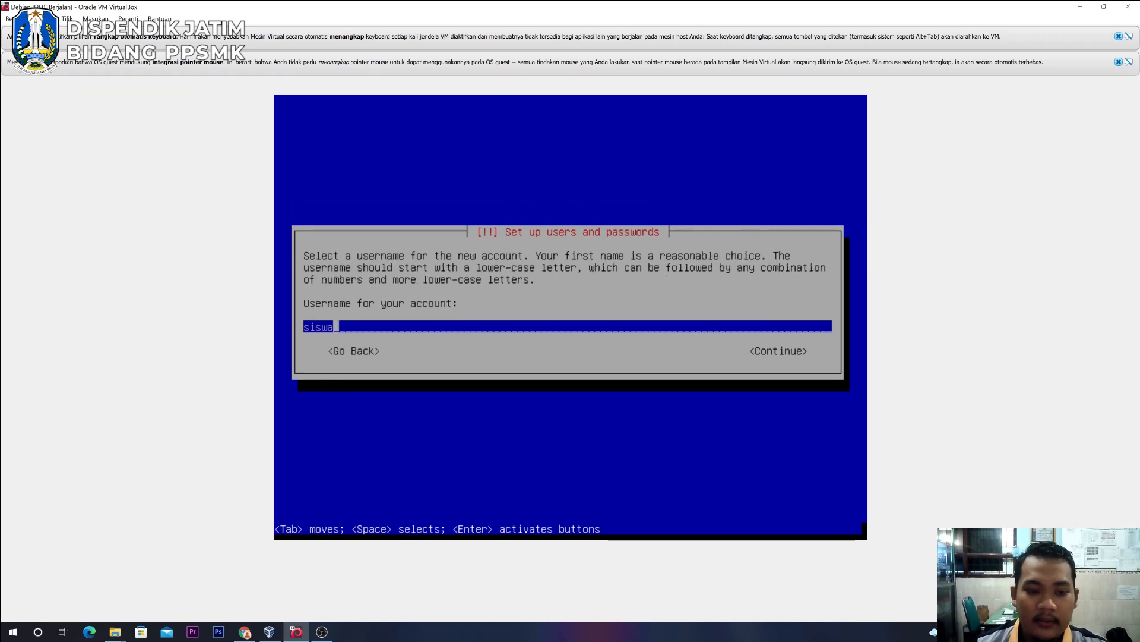
{"action": "key", "text": "Return"}
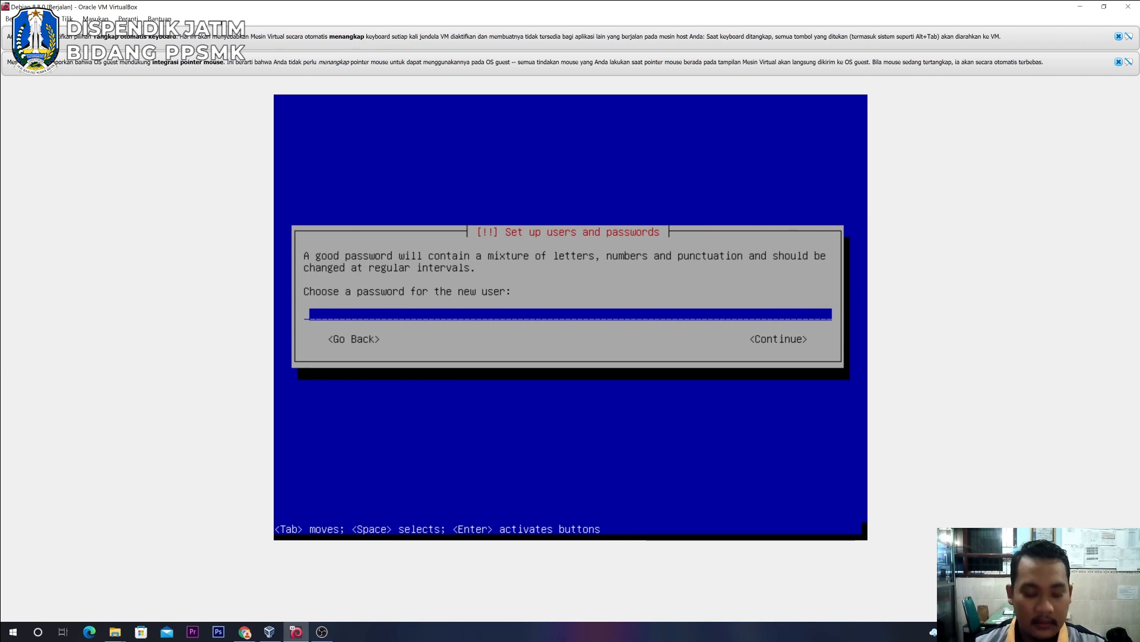
Enter and verify the new user's password, and set the time zone to Western (Sumatra, Jakarta, Java, West and Central Kalimantan).
{"action": "type", "text": "1"}
{"action": "key", "text": "Return"}
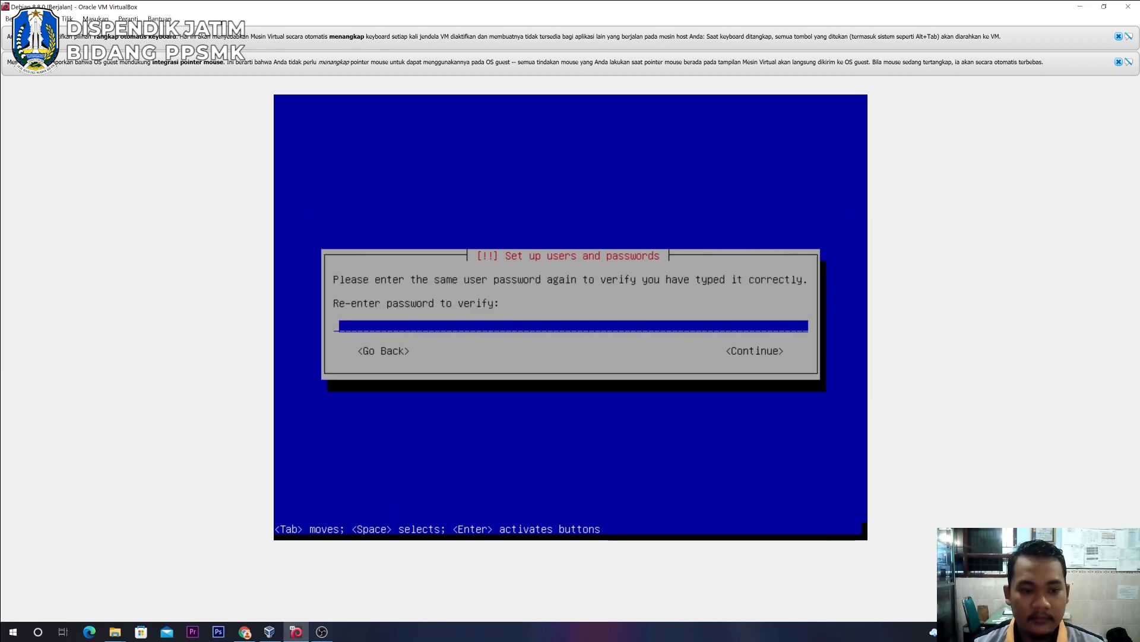
{"action": "type", "text": "1"}
{"action": "key", "text": "Return"}
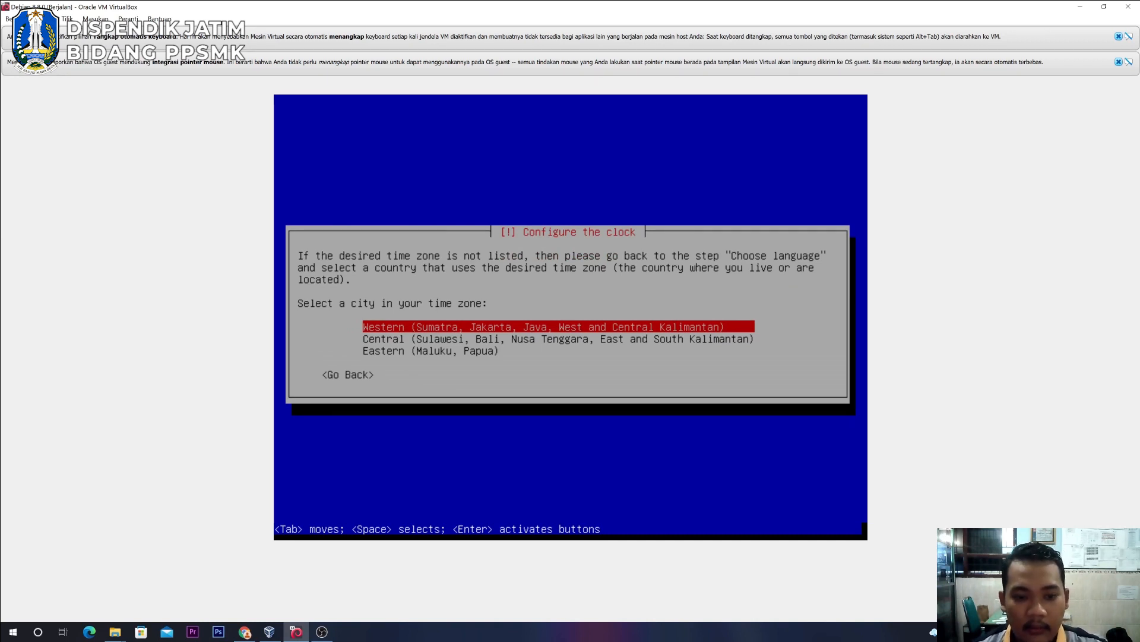
{"action": "key", "text": "Return"}
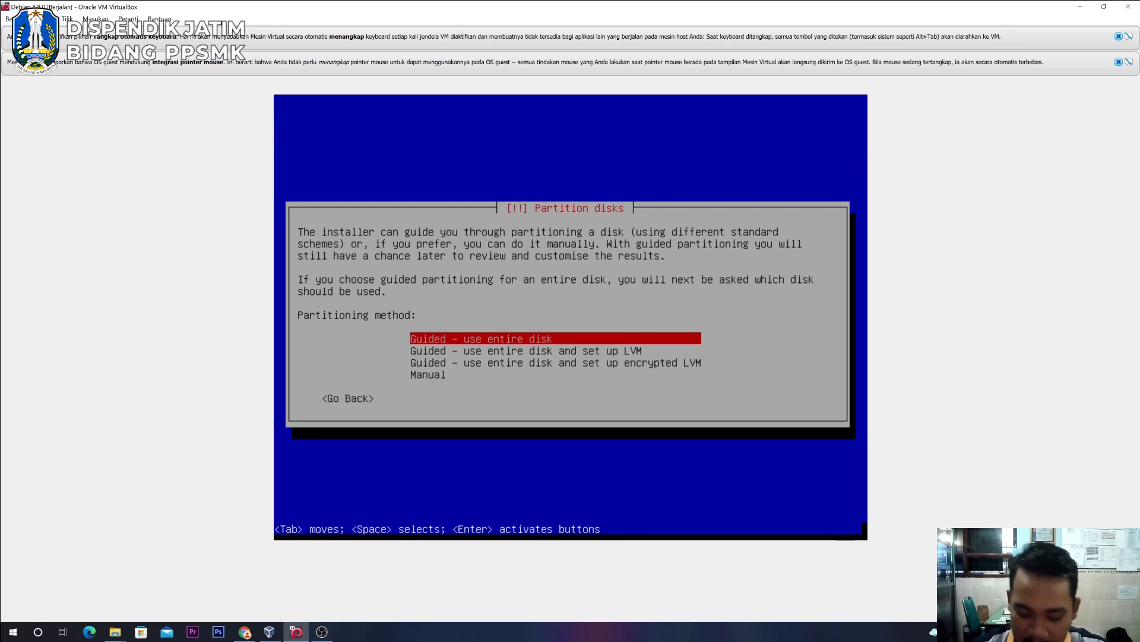
Partition the VBOX hard disk with Guided - use entire disk, placing all files in one partition.
{"action": "key", "text": "Down"}
{"action": "key", "text": "Up"}
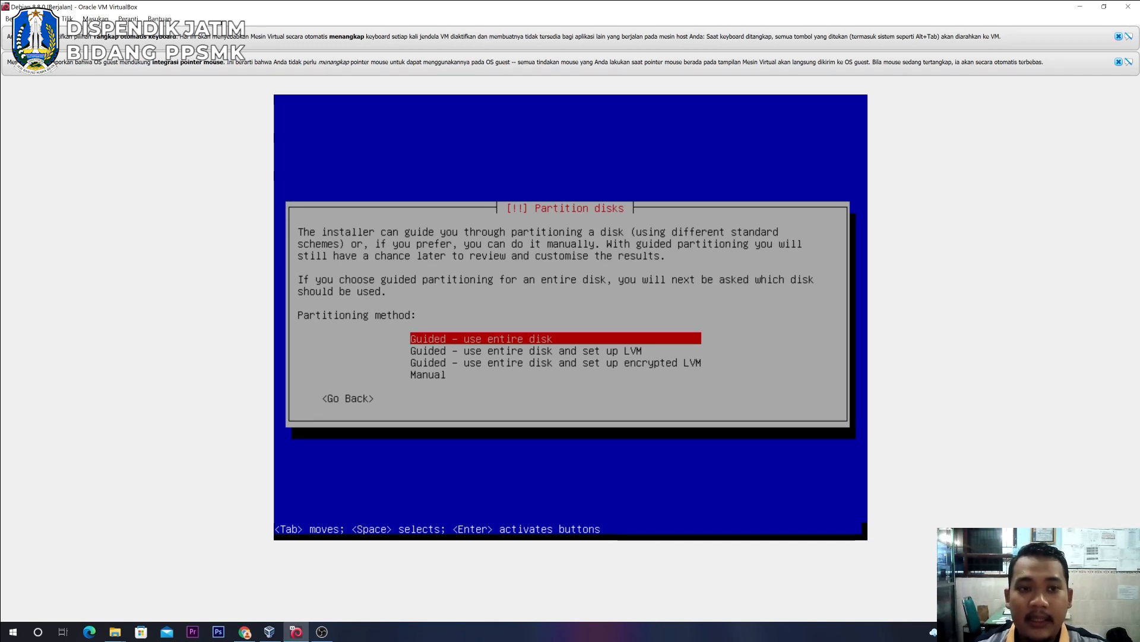
{"action": "key", "text": "Return"}
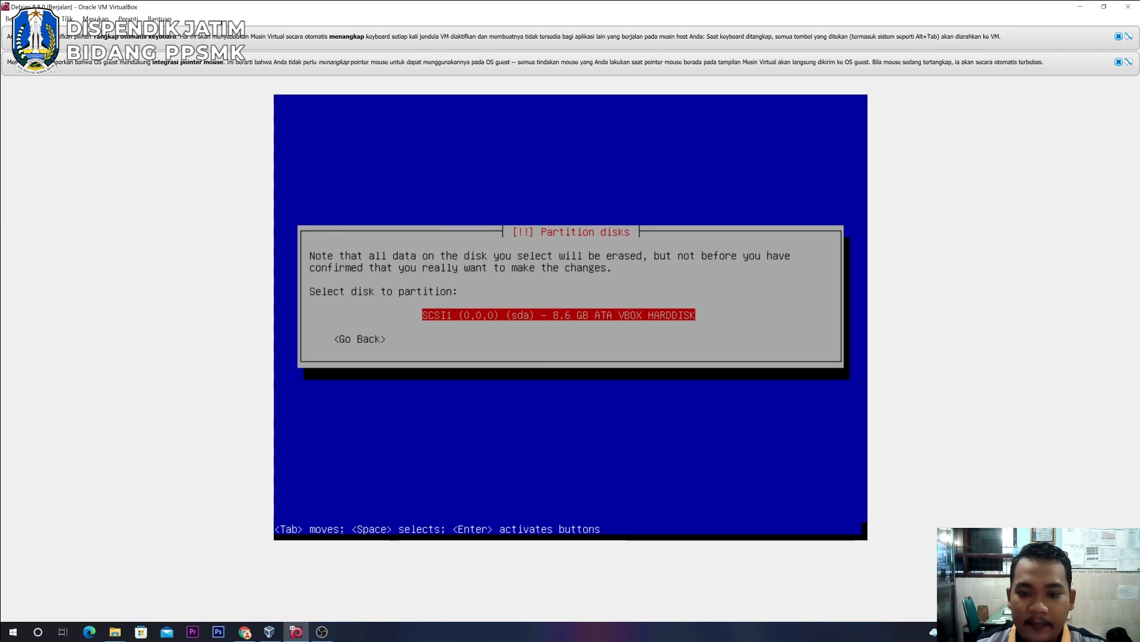
{"action": "key", "text": "Return"}
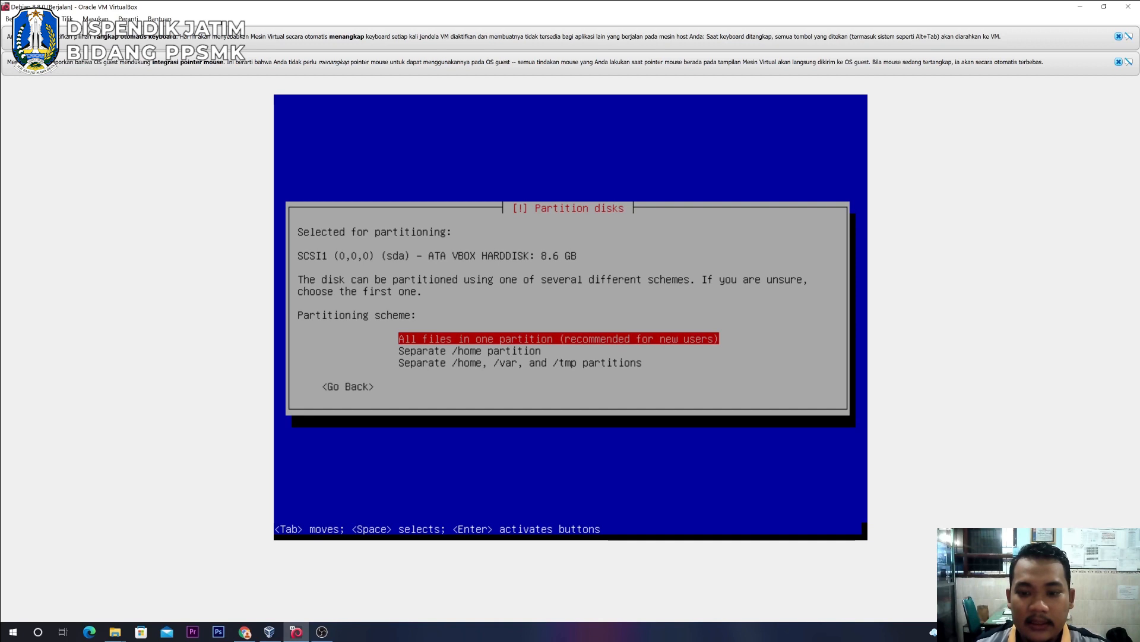
{"action": "key", "text": "Return"}
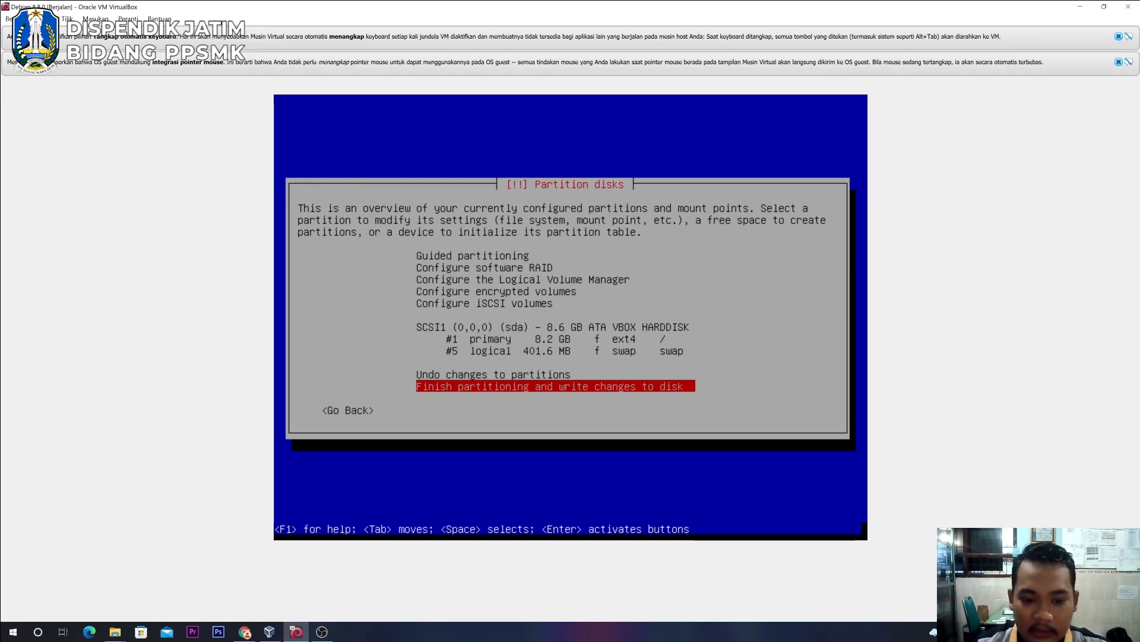
Finish partitioning and agree to write the changes to disk.
{"action": "key", "text": "Return"}
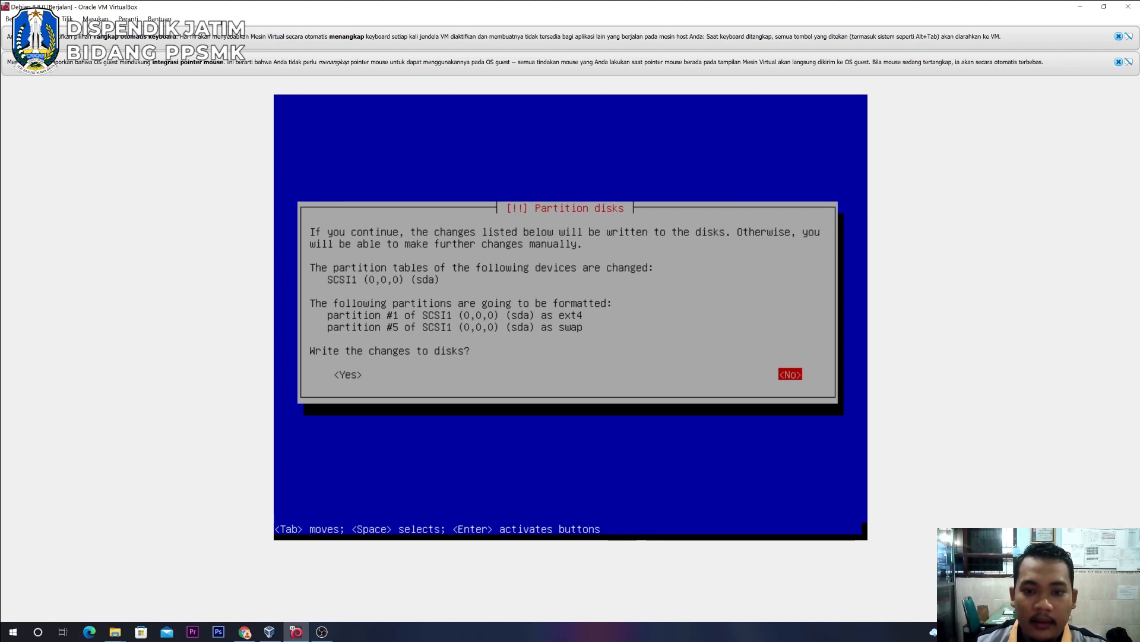
{"action": "key", "text": "Tab"}
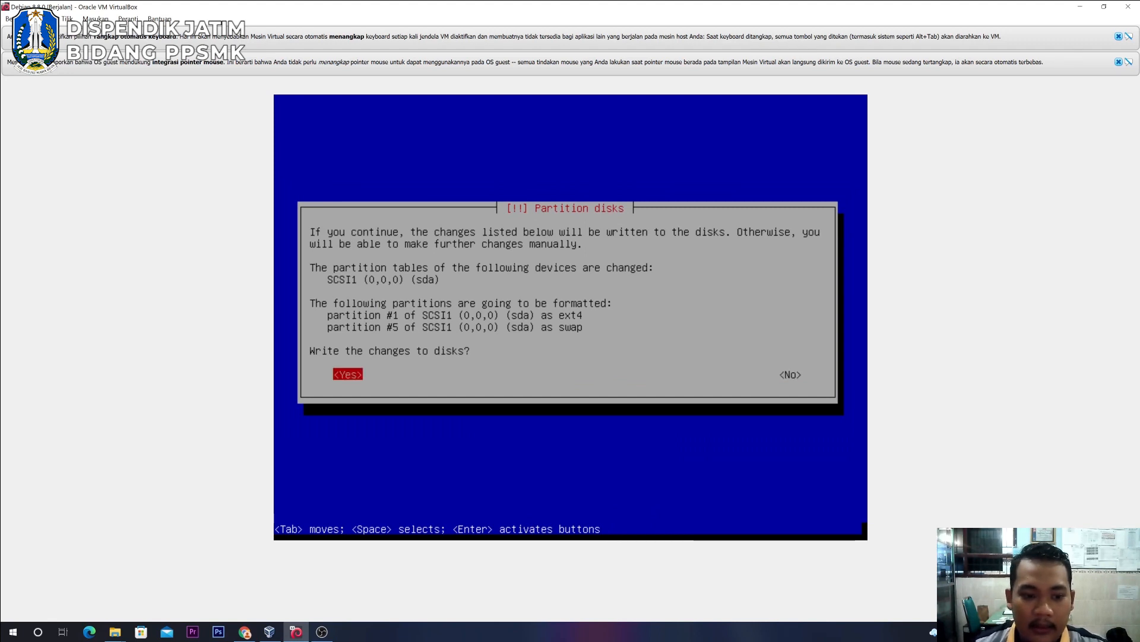
{"action": "key", "text": "Return"}
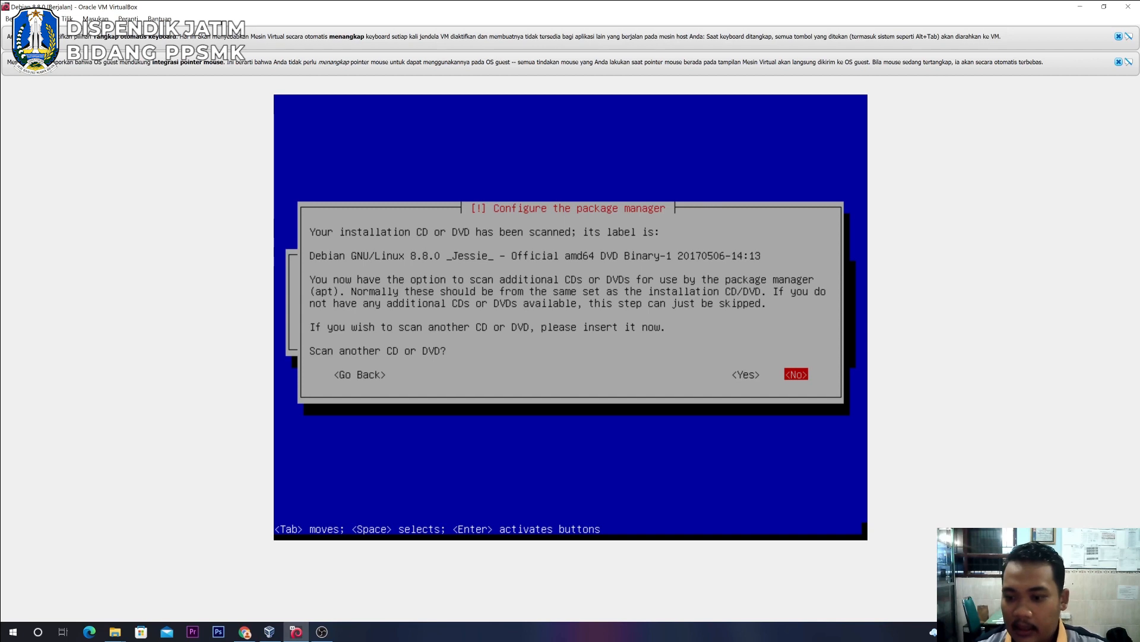
Decline scanning another CD or DVD, using a network mirror, and participating in the package usage survey.
{"action": "key", "text": "Return"}
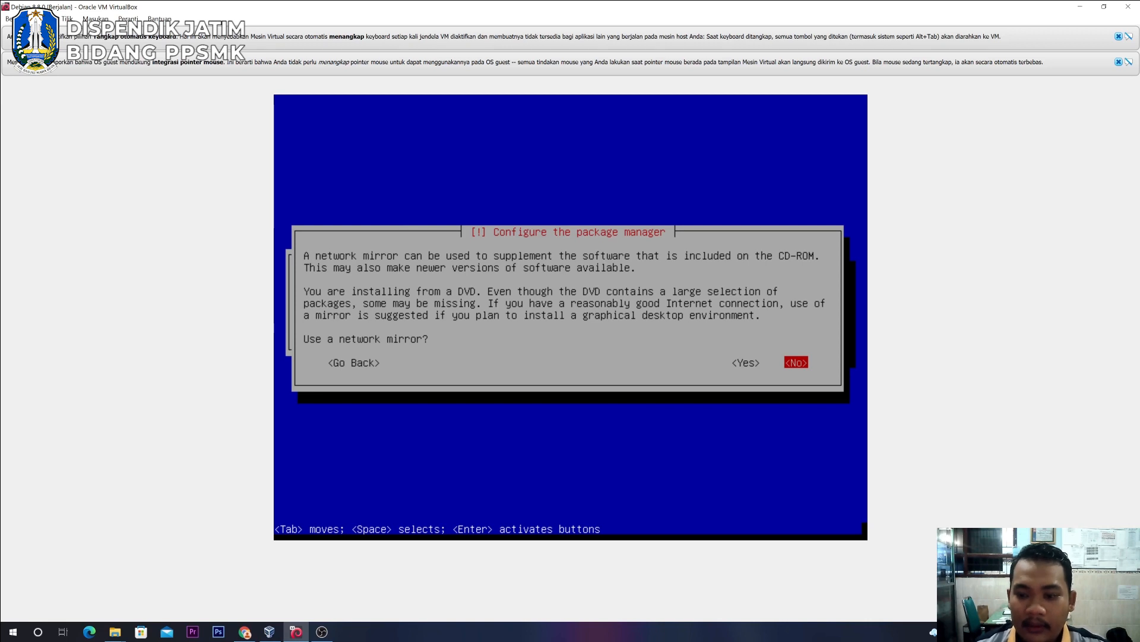
{"action": "key", "text": "Return"}
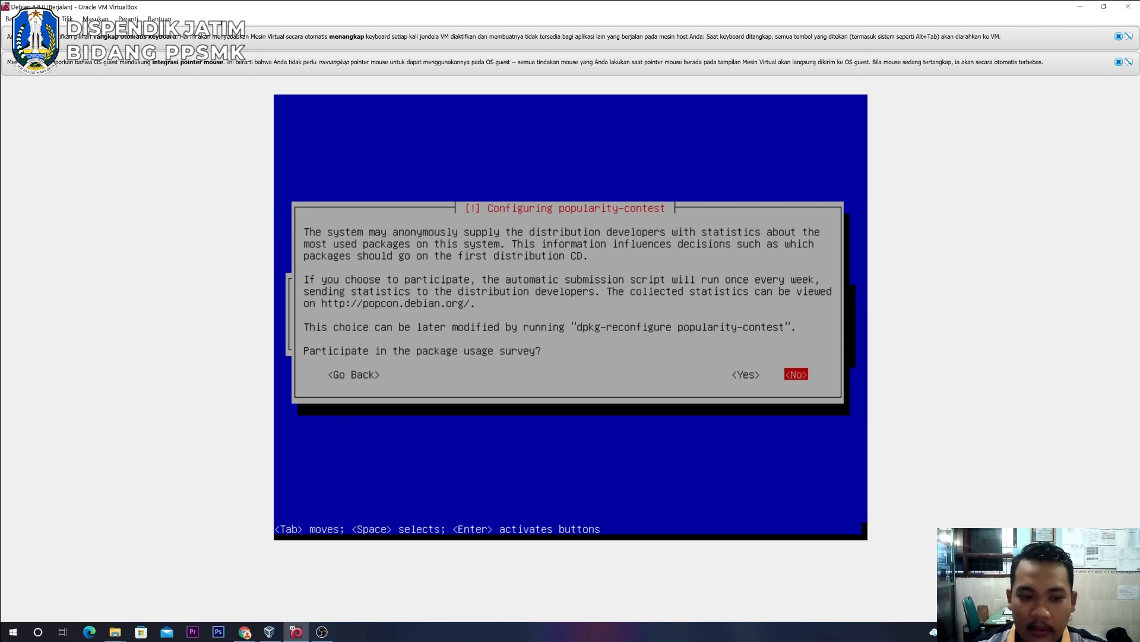
{"action": "key", "text": "Return"}
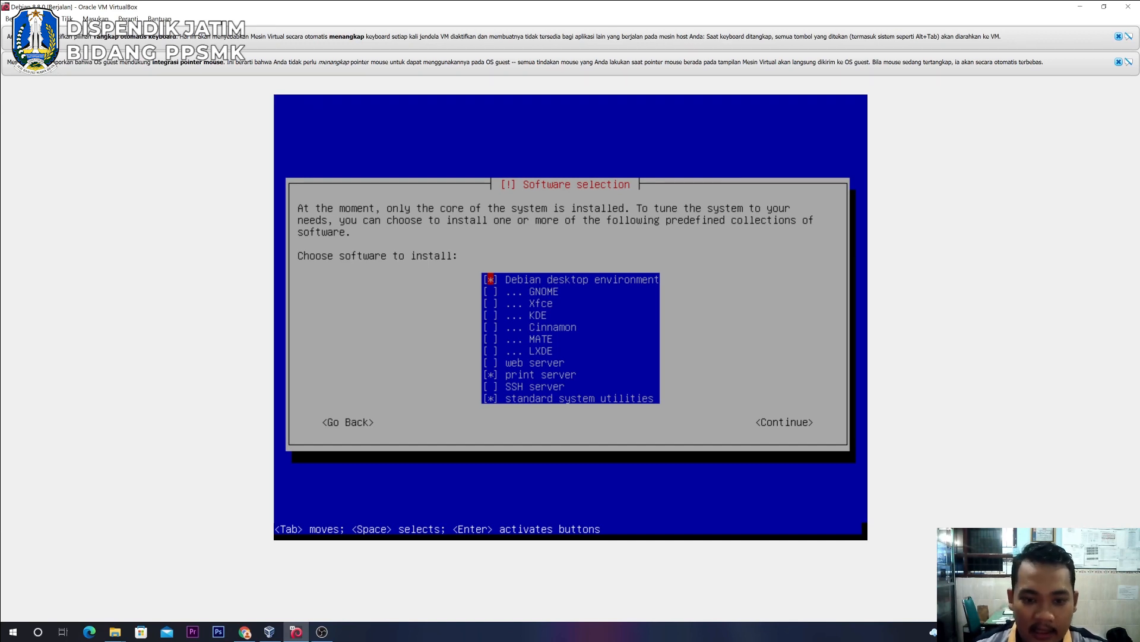
{"action": "key", "text": "Down"}
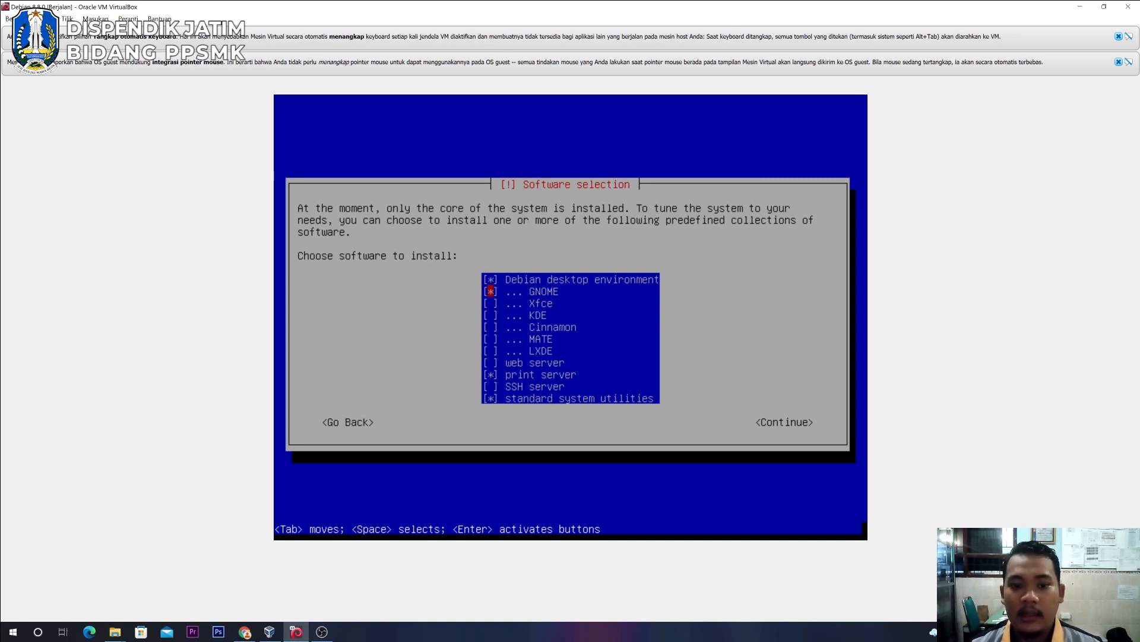
{"action": "key", "text": "space"}
{"action": "key", "text": "Up"}
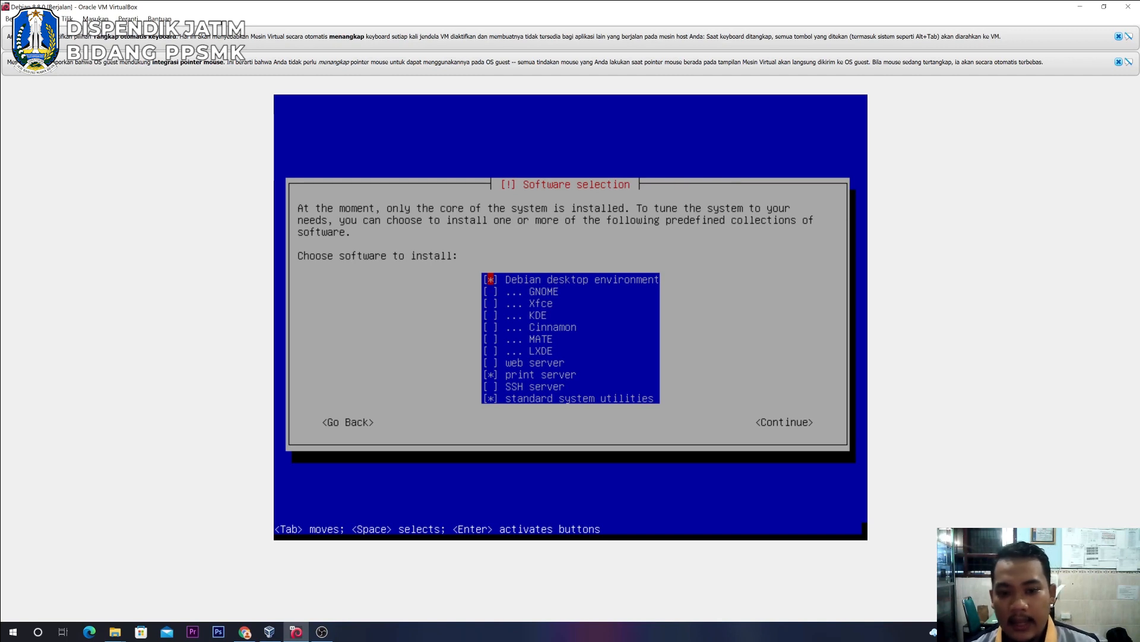
{"action": "key", "text": "Down"}
{"action": "key", "text": "Up"}
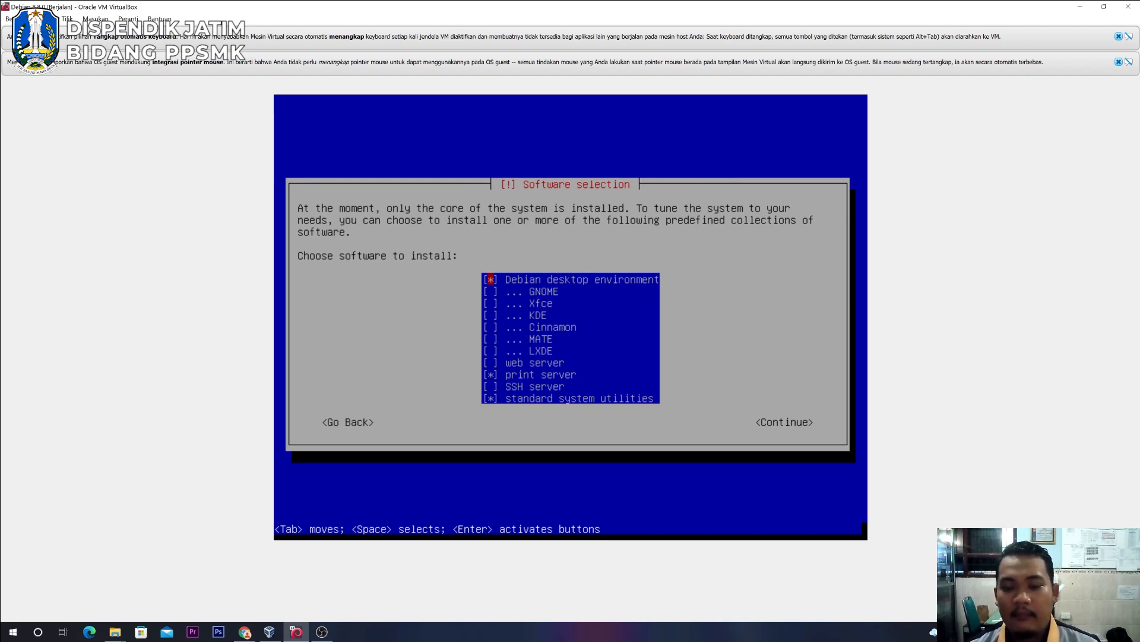
{"action": "key", "text": "Down"}
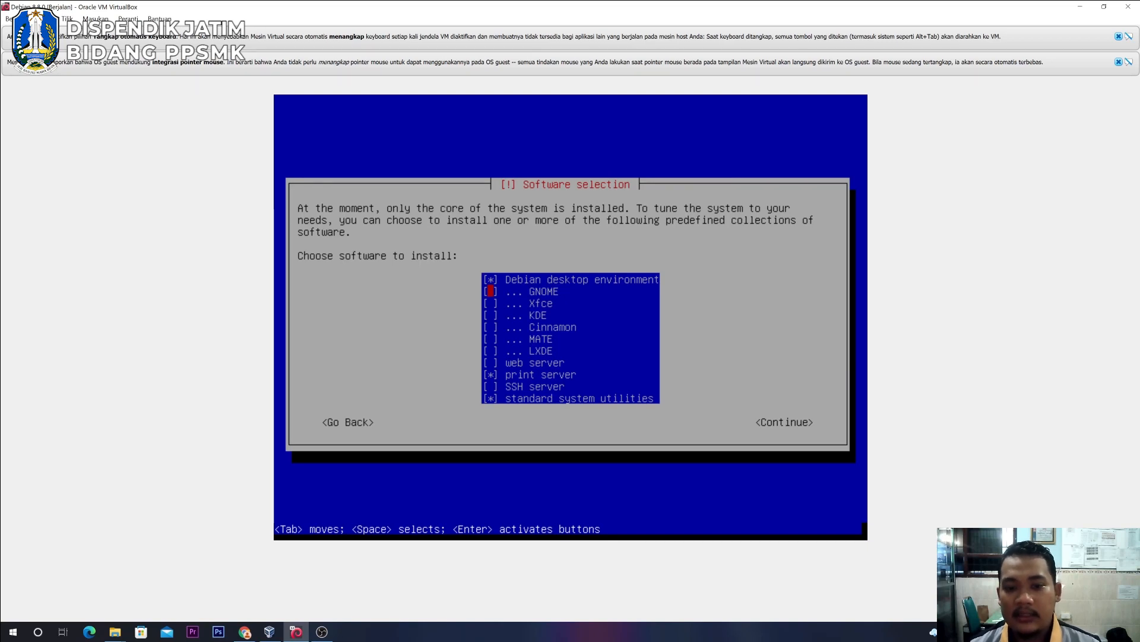
Deselect Debian desktop environment and print server, keep only standard system utilities selected, and continue with the software installation.
{"action": "key", "text": "Up"}
{"action": "key", "text": "space"}
{"action": "key", "text": "Down"}
{"action": "key", "text": "Down"}
{"action": "key", "text": "Down"}
{"action": "key", "text": "Down"}
{"action": "key", "text": "Down"}
{"action": "key", "text": "Down"}
{"action": "key", "text": "Down"}
{"action": "key", "text": "Down"}
{"action": "key", "text": "Down"}
{"action": "key", "text": "Down"}
{"action": "key", "text": "Up"}
{"action": "key", "text": "Up"}
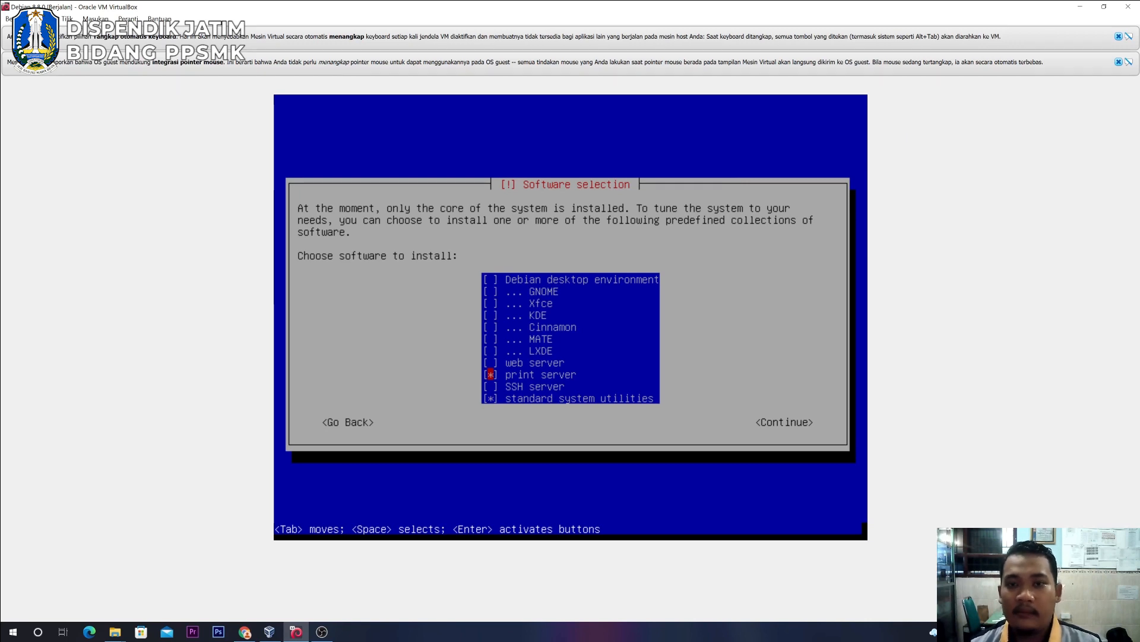
{"action": "key", "text": "Up"}
{"action": "key", "text": "Down"}
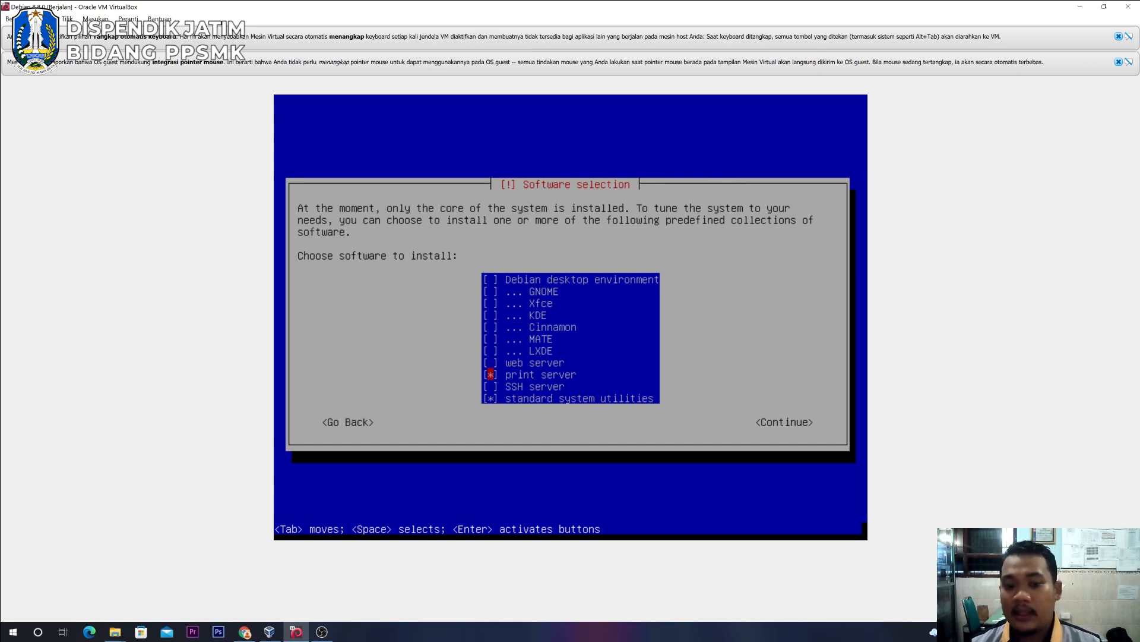
{"action": "key", "text": "Up"}
{"action": "key", "text": "Up"}
{"action": "key", "text": "Down"}
{"action": "key", "text": "Down"}
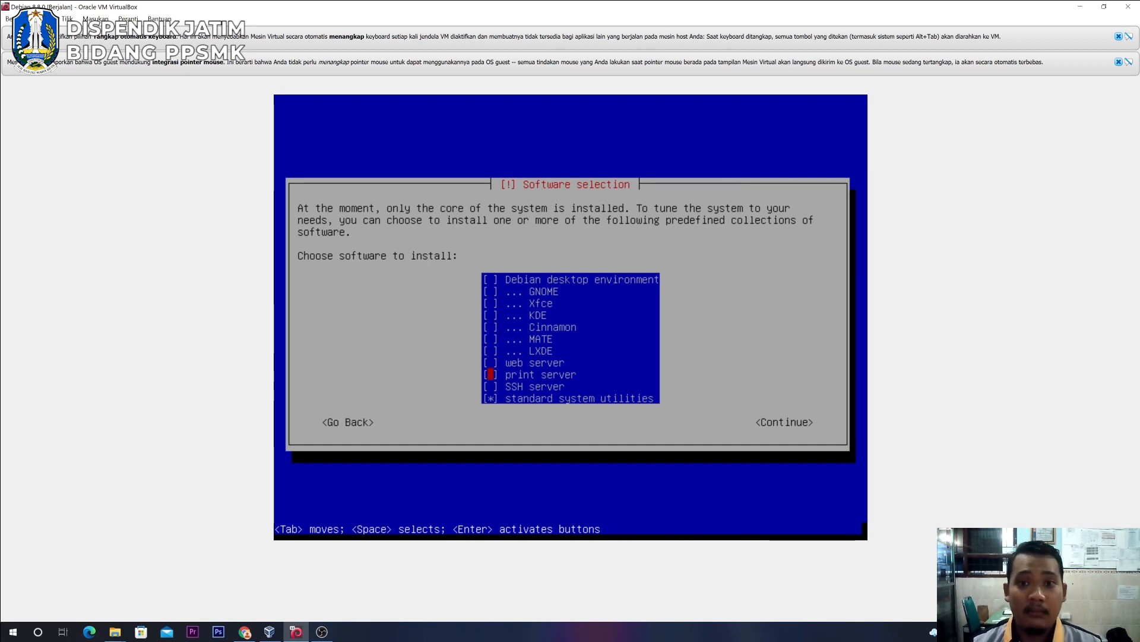
{"action": "key", "text": "Down"}
{"action": "key", "text": "Down"}
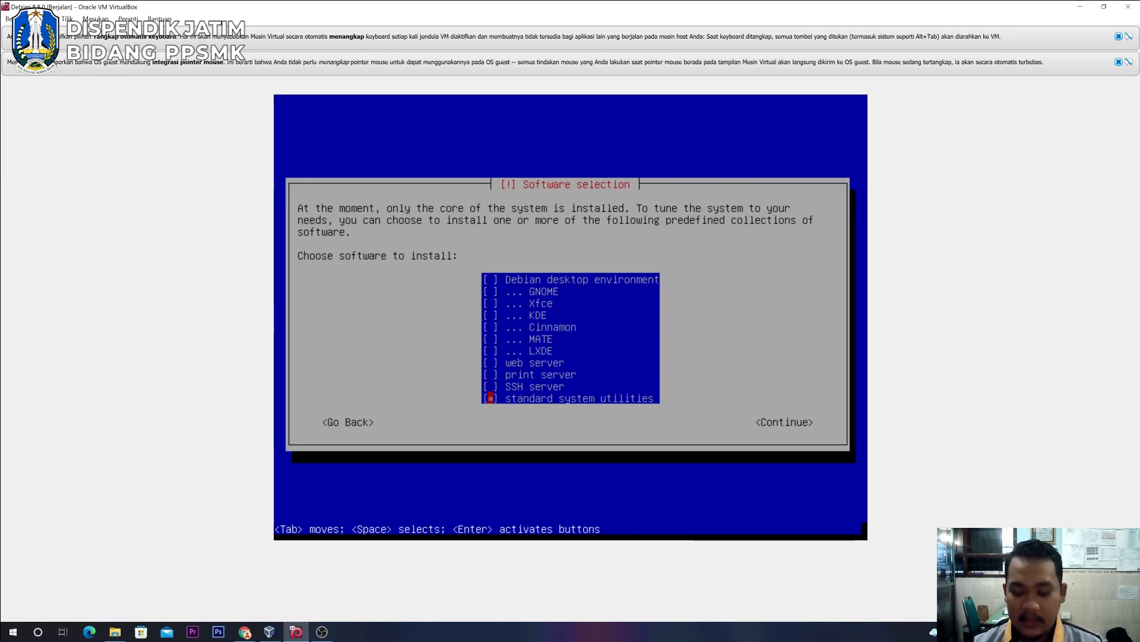
{"action": "key", "text": "Return"}
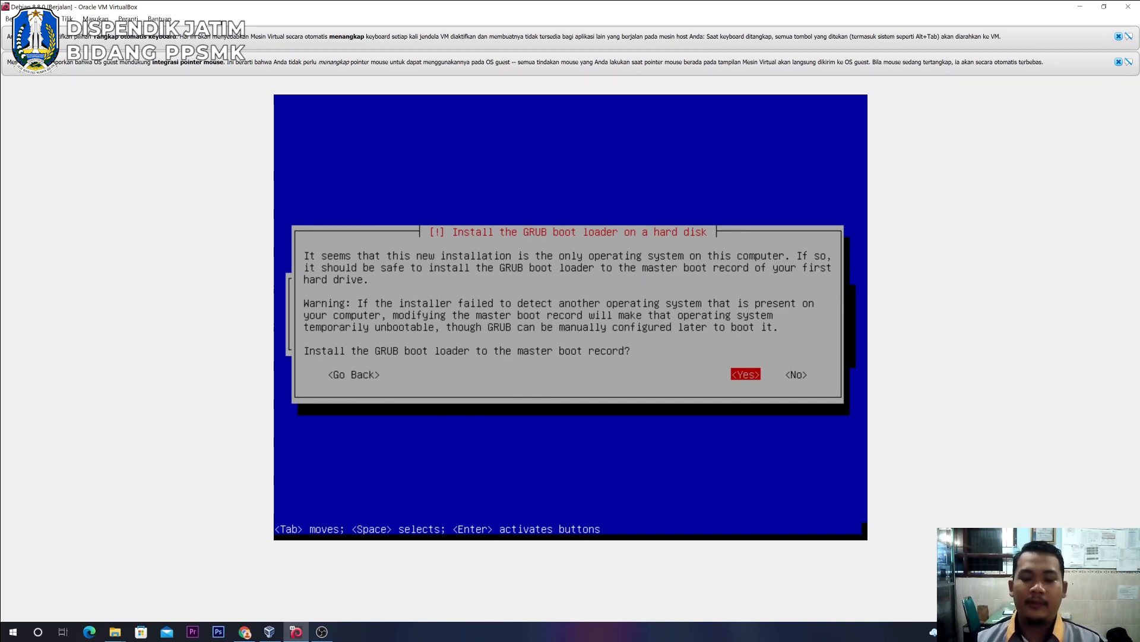
Install the GRUB boot loader to the master boot record of /dev/sda, and finish the installation by booting into the new system.
{"action": "key", "text": "Return"}
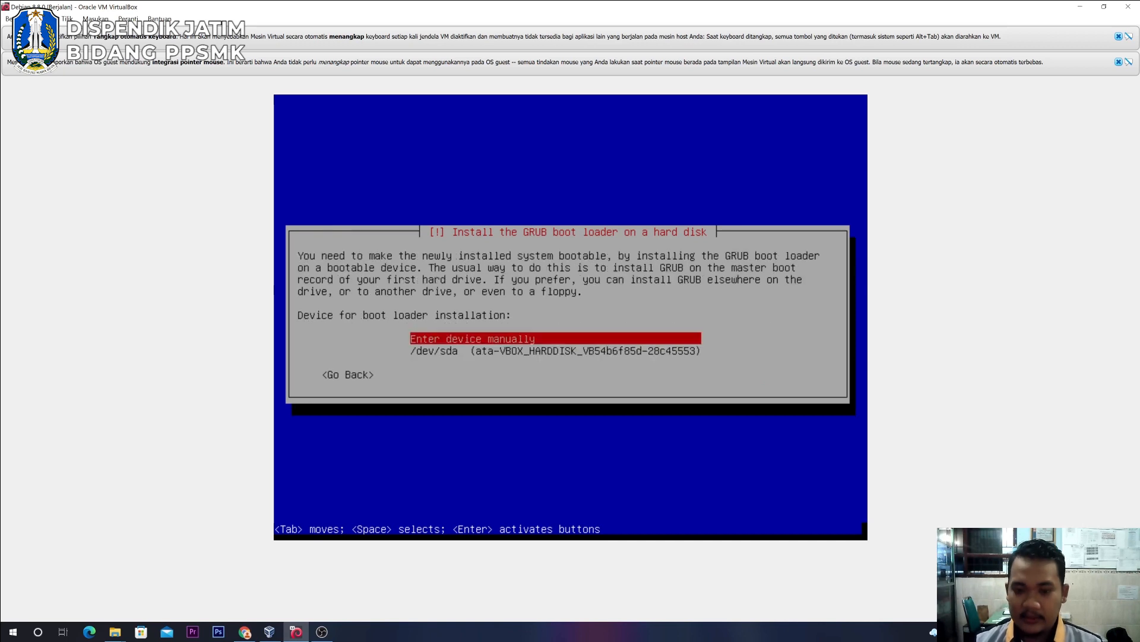
{"action": "key", "text": "Down"}
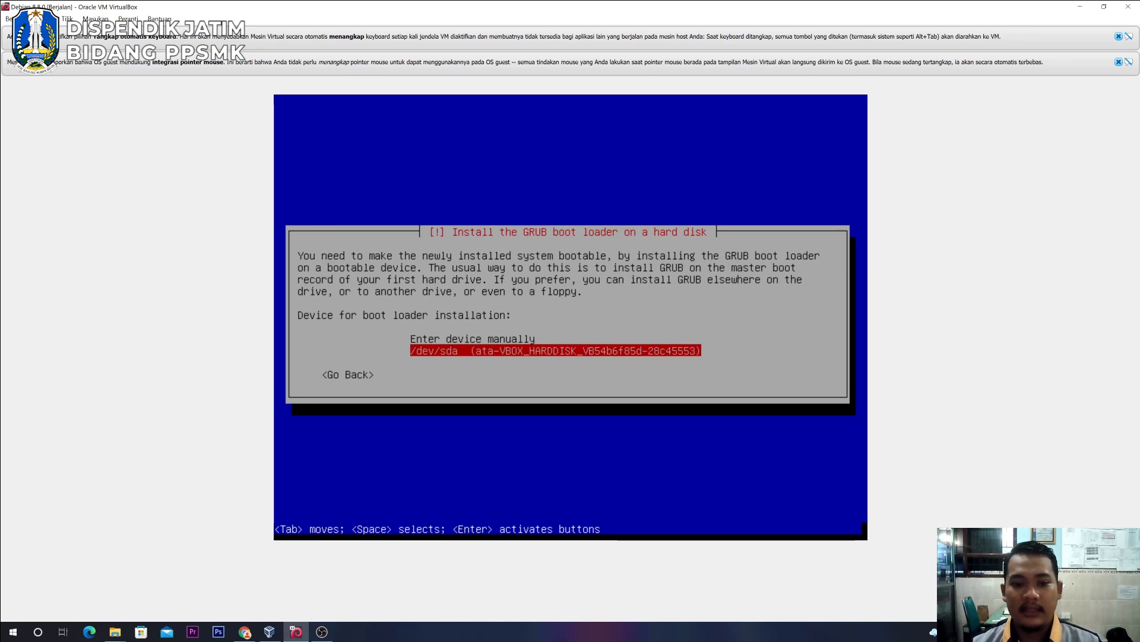
{"action": "key", "text": "Return"}
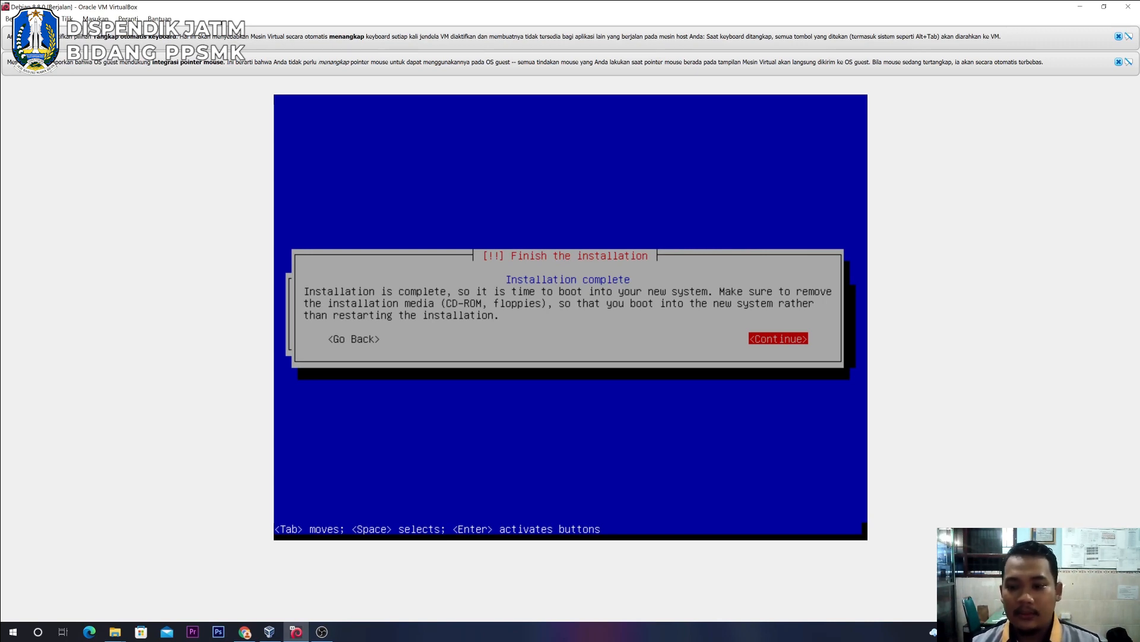
{"action": "key", "text": "Return"}
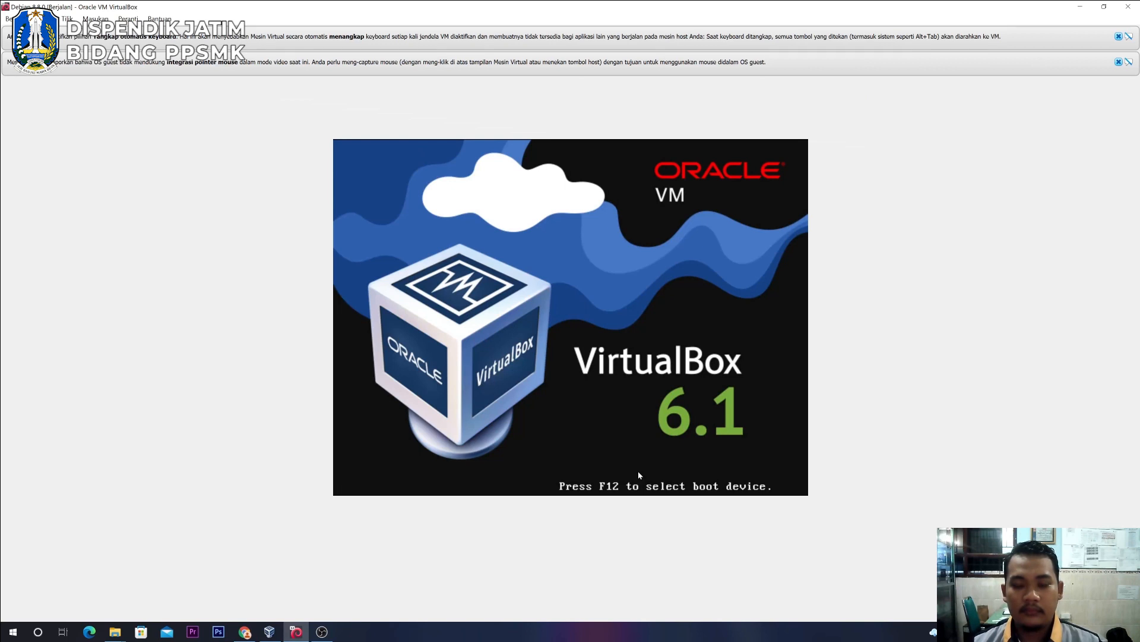
{"action": "key", "text": "Return"}
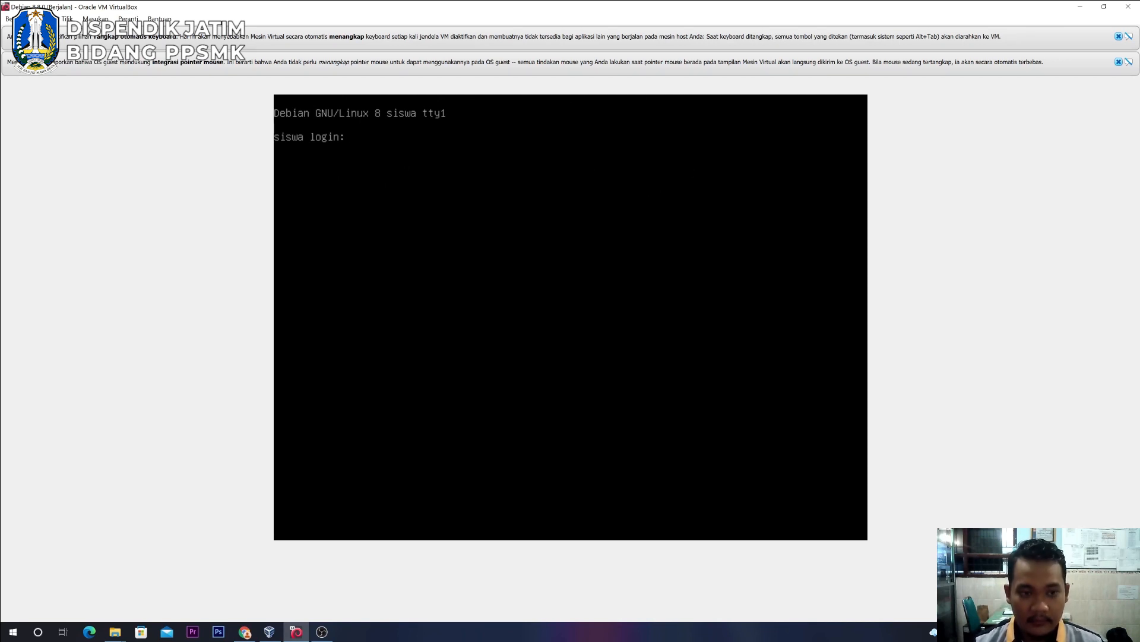
Log in to the new Debian system as siswa with the account password.
{"action": "type", "text": "siswa"}
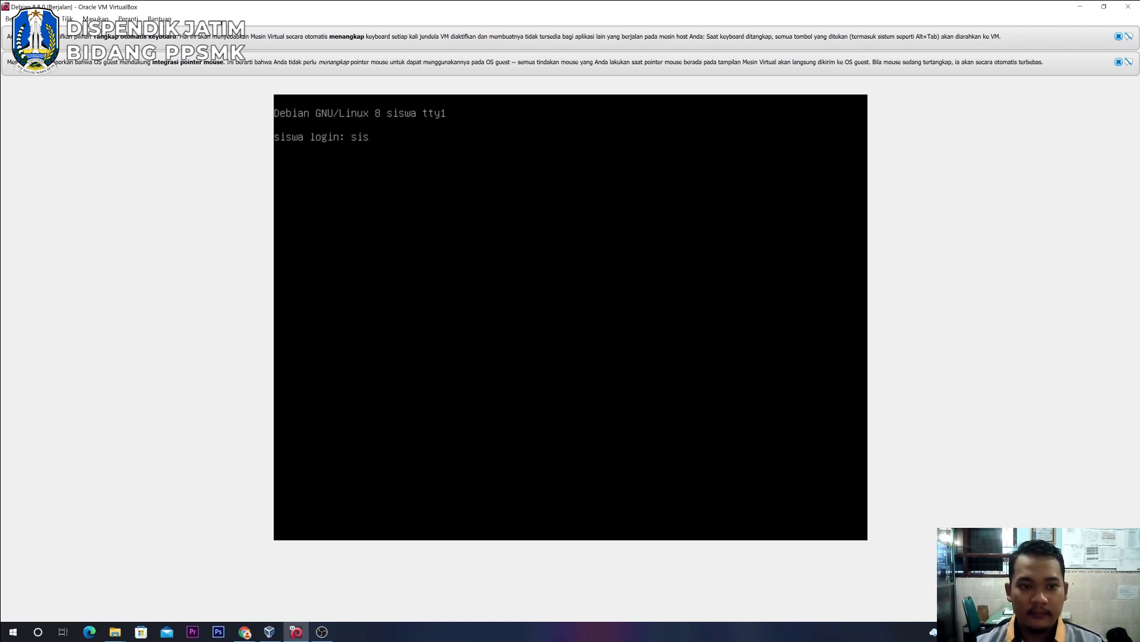
{"action": "key", "text": "Return"}
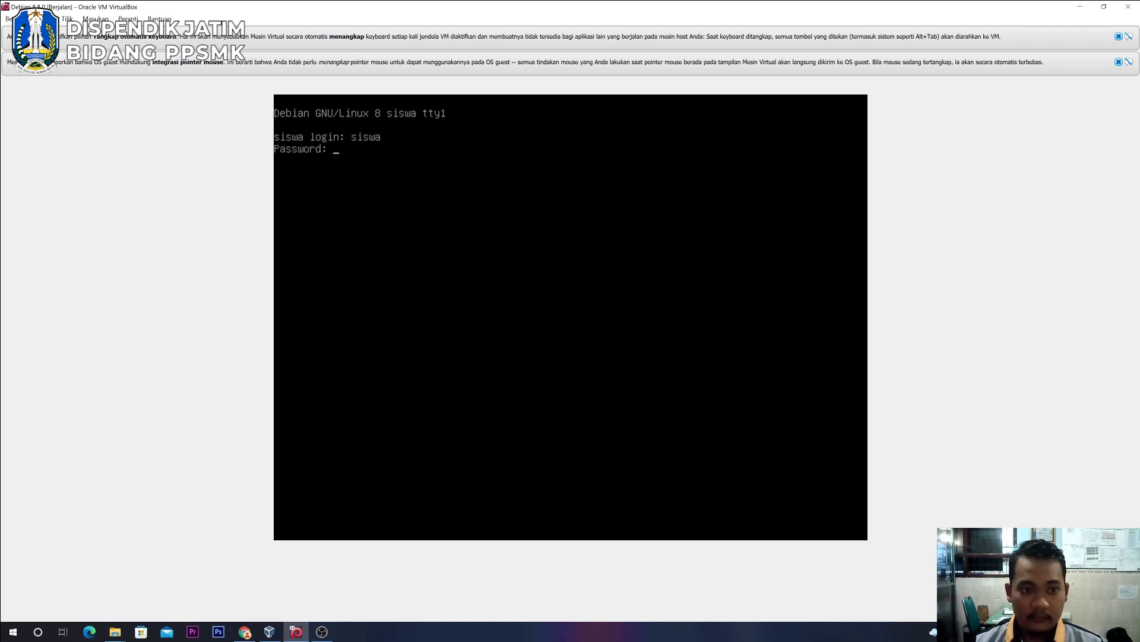
{"action": "key", "text": "Return"}
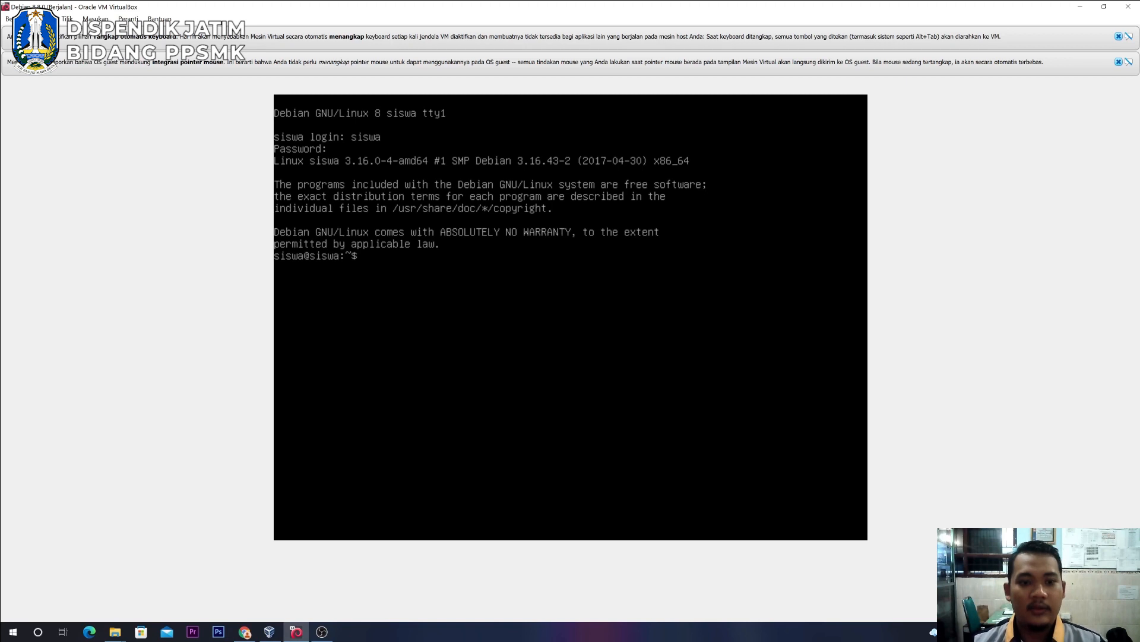